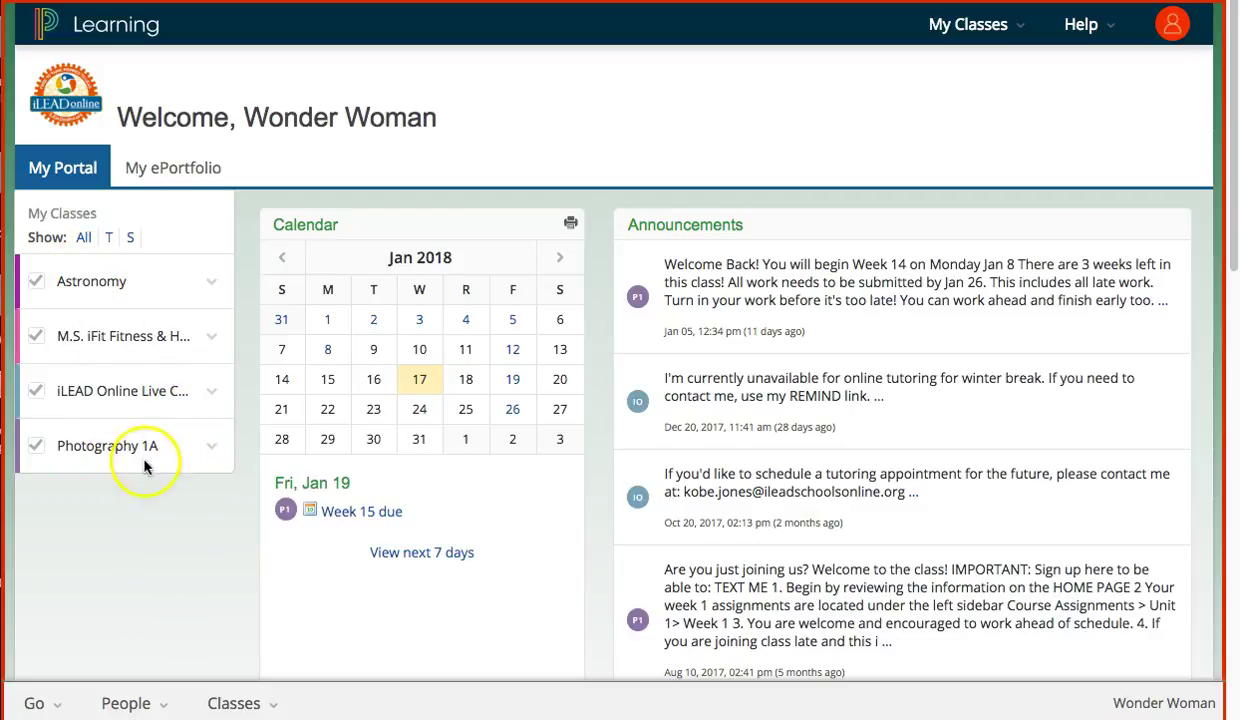
Open Photography 1A and go through Course Assignments > Unit 2 to the Week 10 Elements of Art page
left_click(109, 446)
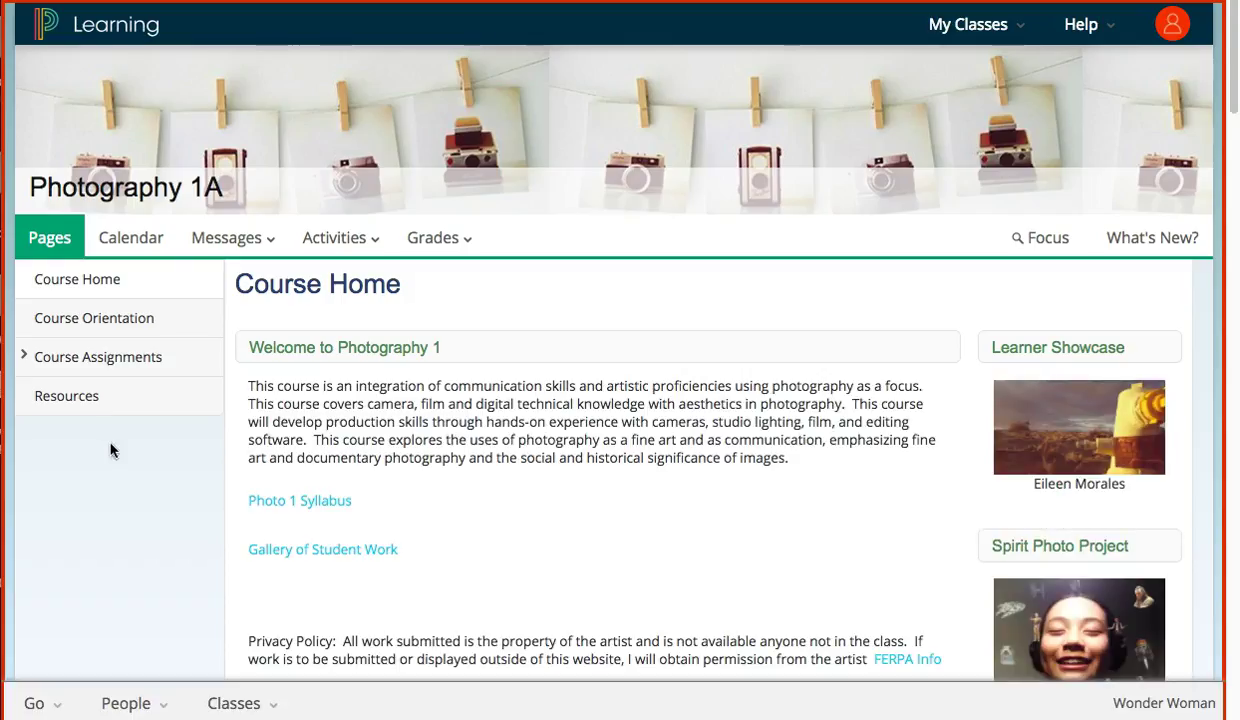
left_click(26, 358)
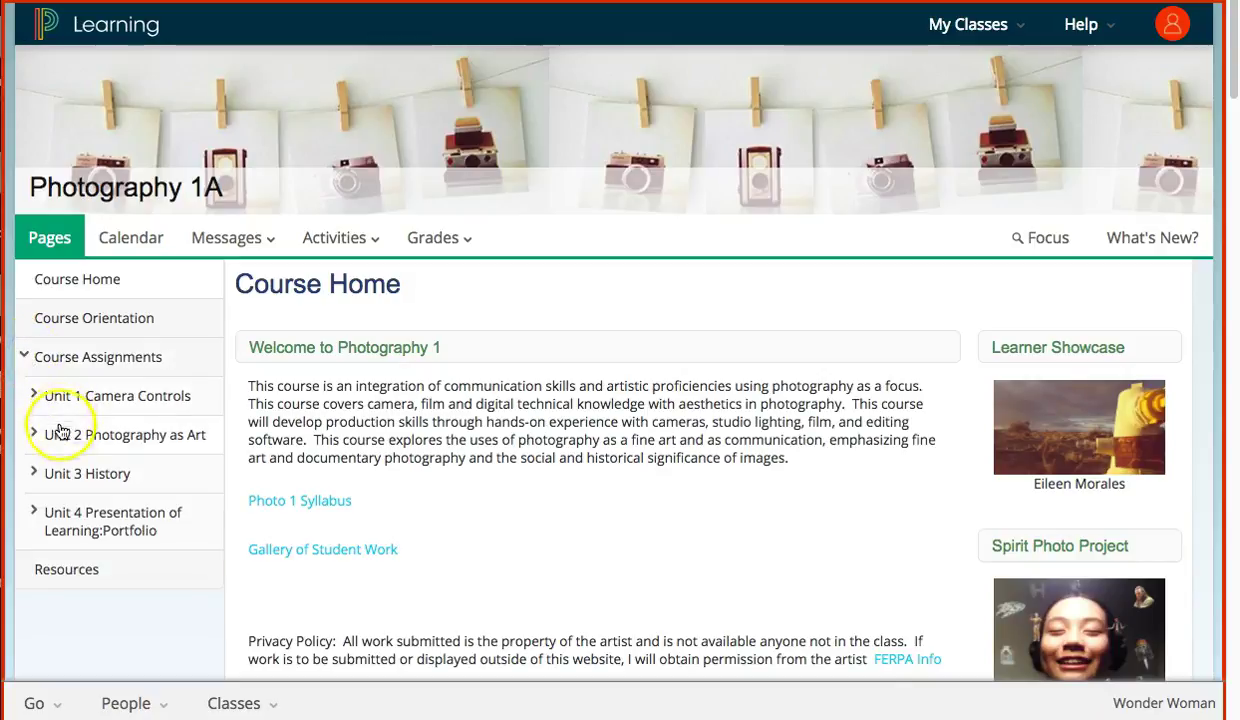
left_click(33, 433)
left_click(121, 589)
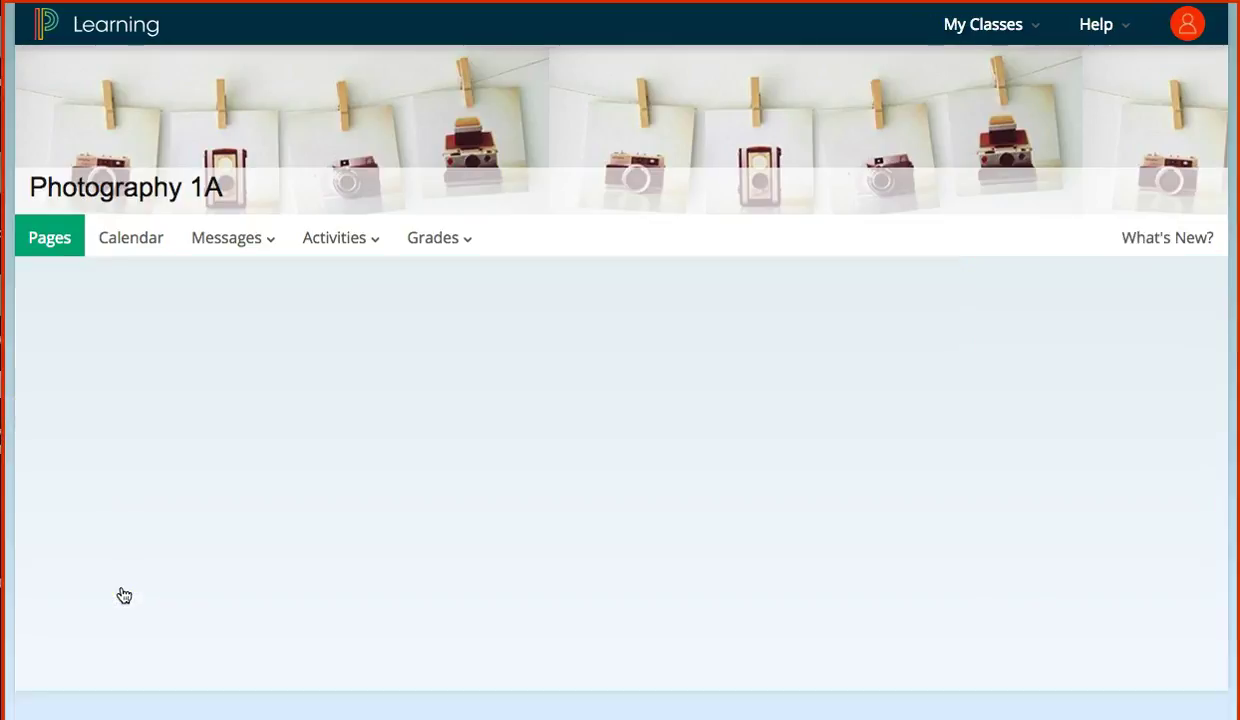
left_click(354, 552)
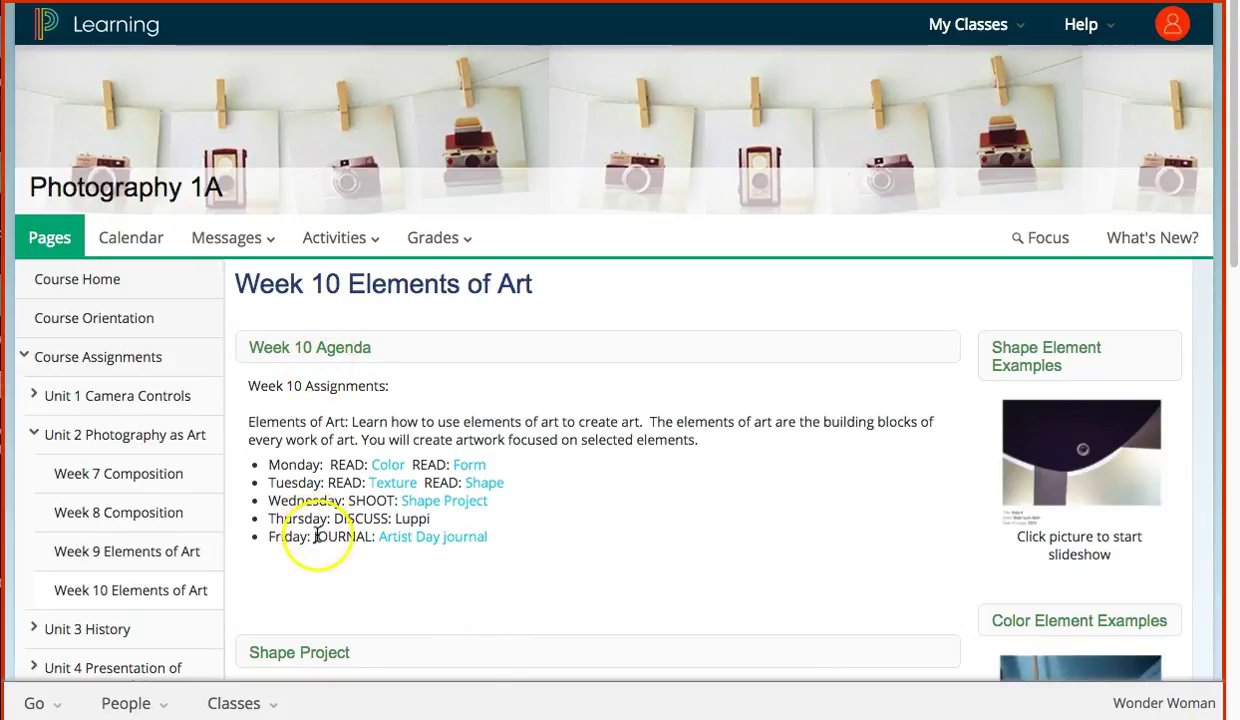
Scroll down the Week 10 page to the Week 10 Shape Project, due Nov 17, 2017
scroll(316, 532, "down", 1)
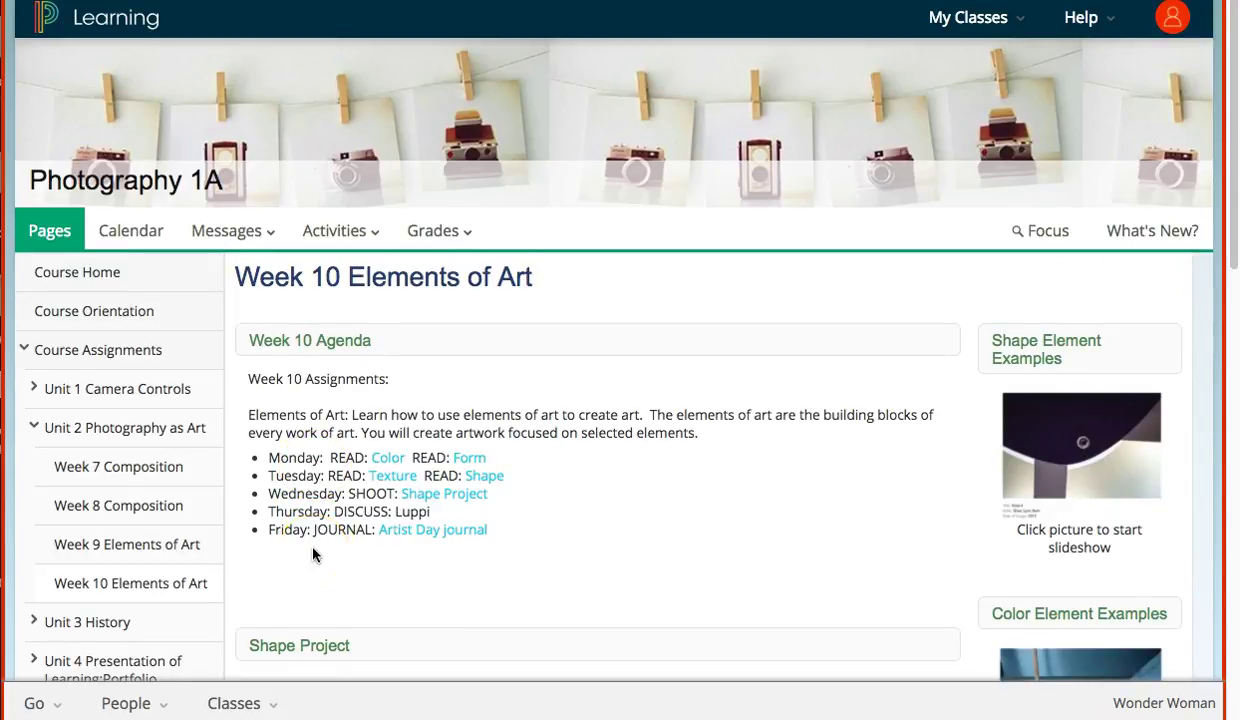
scroll(313, 554, "down", 2)
scroll(313, 554, "down", 4)
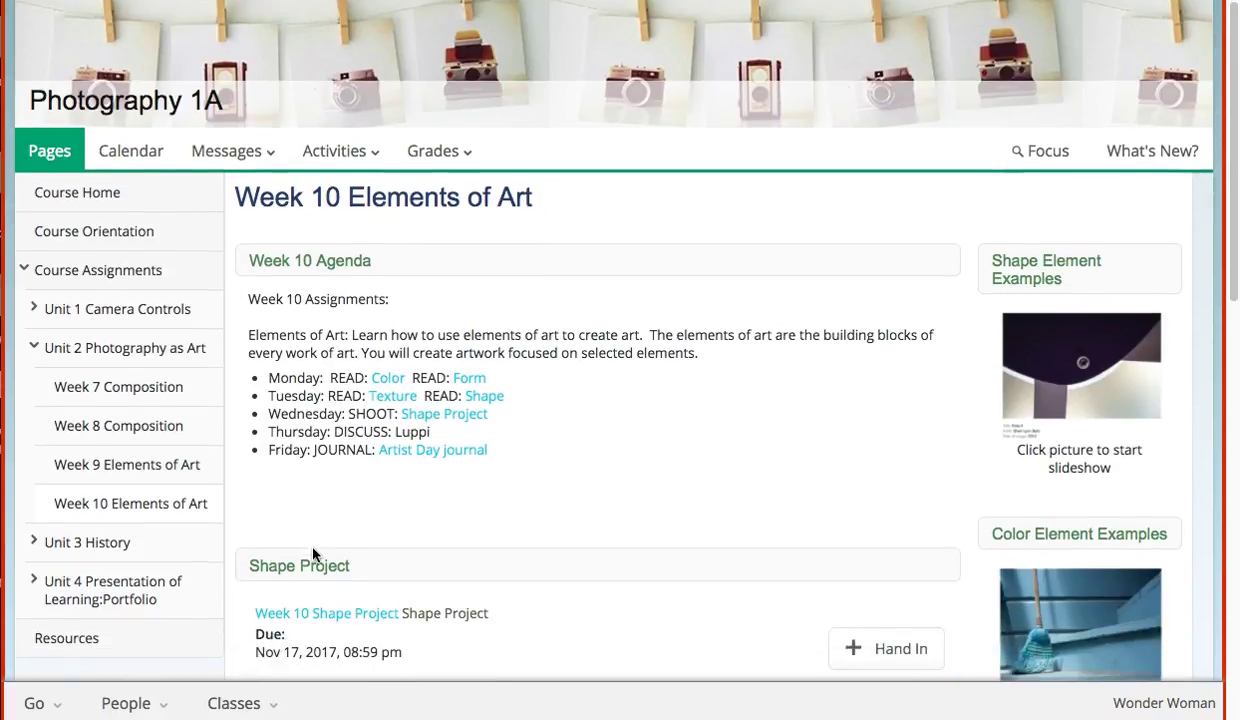
scroll(357, 505, "down", 4)
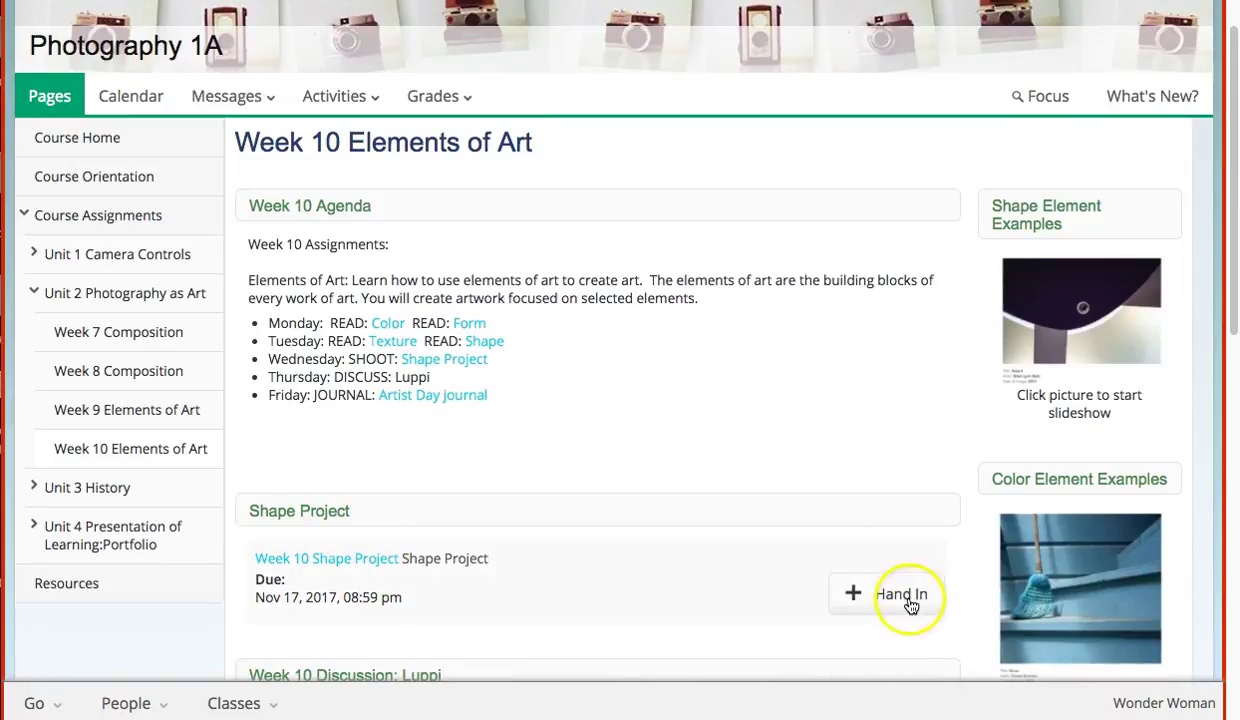
scroll(655, 515, "down", 3)
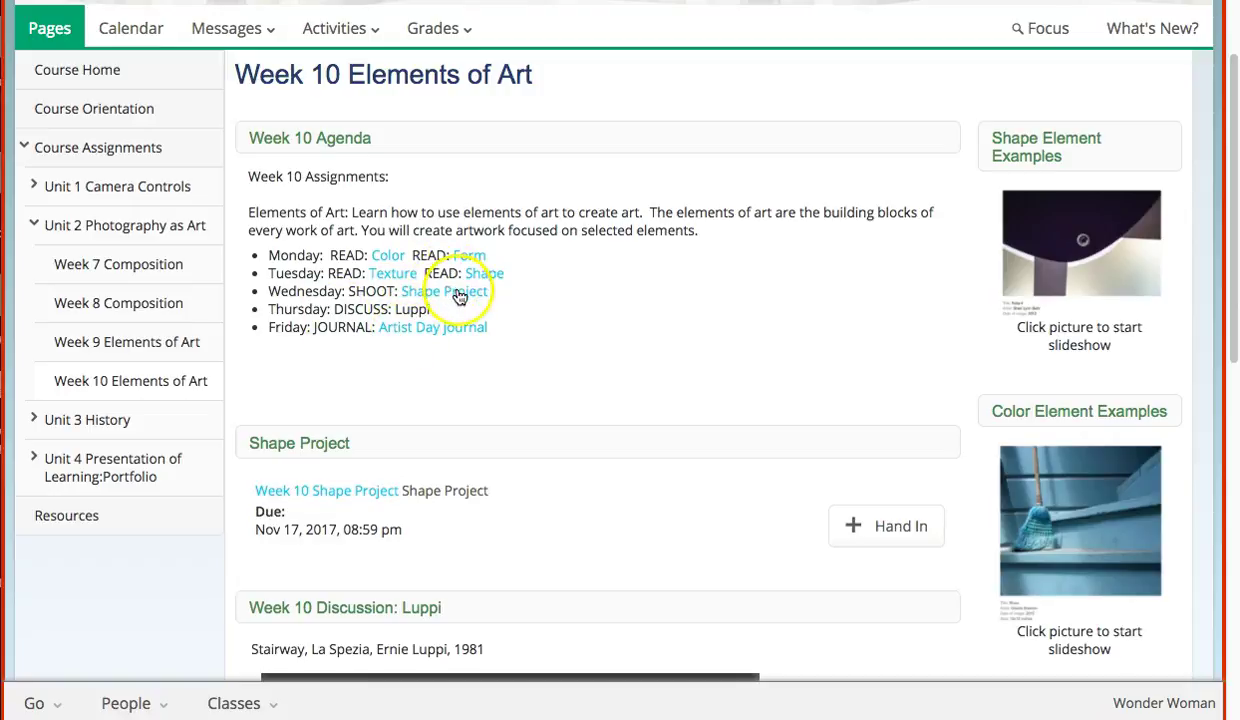
scroll(451, 534, "down", 1)
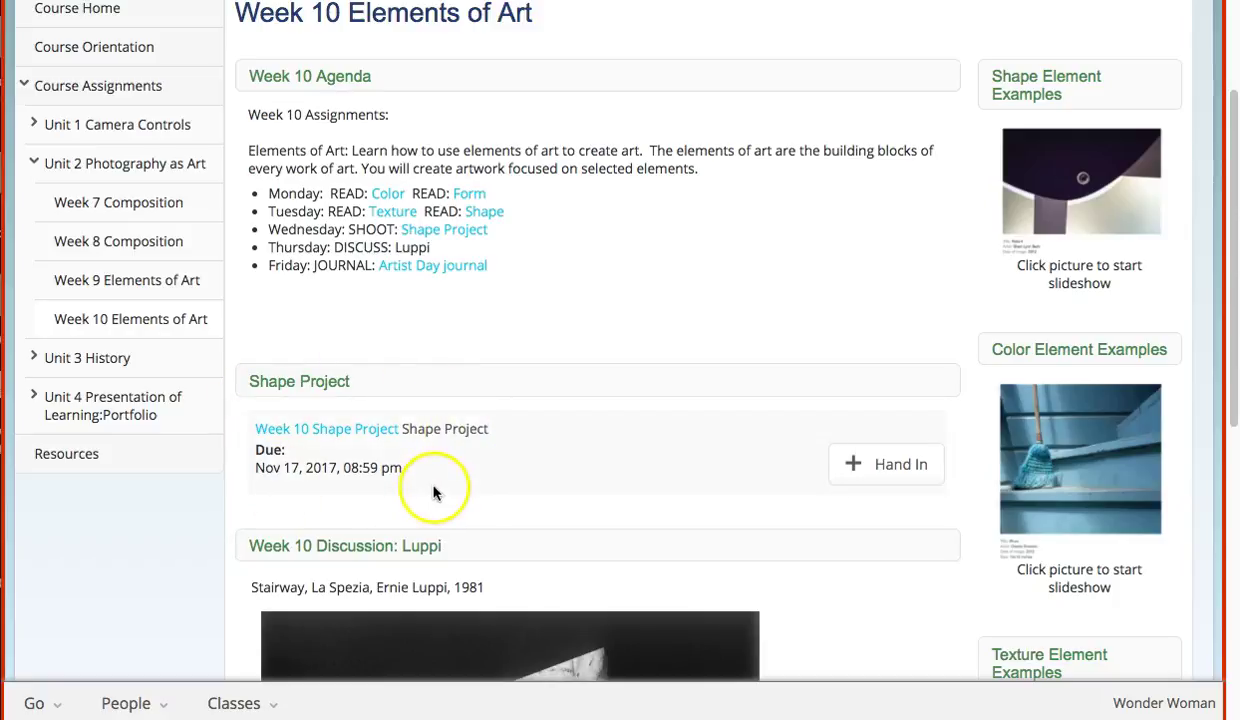
scroll(548, 581, "down", 2)
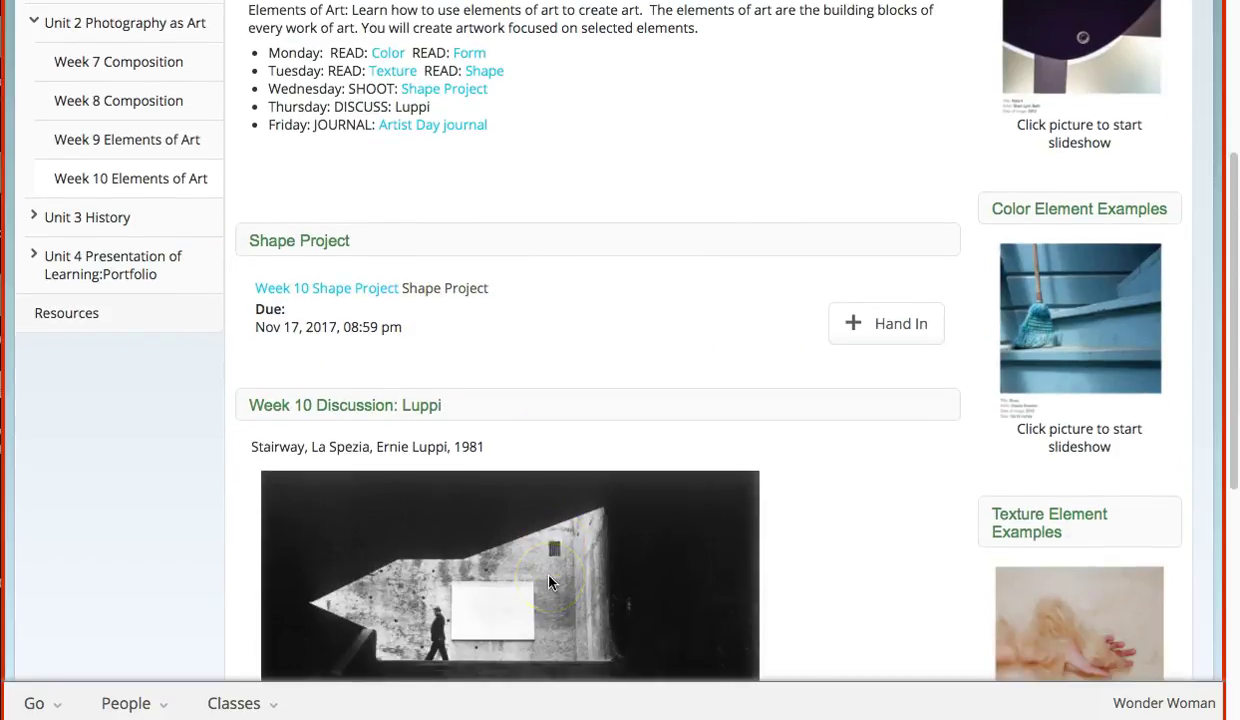
scroll(548, 582, "up", 3)
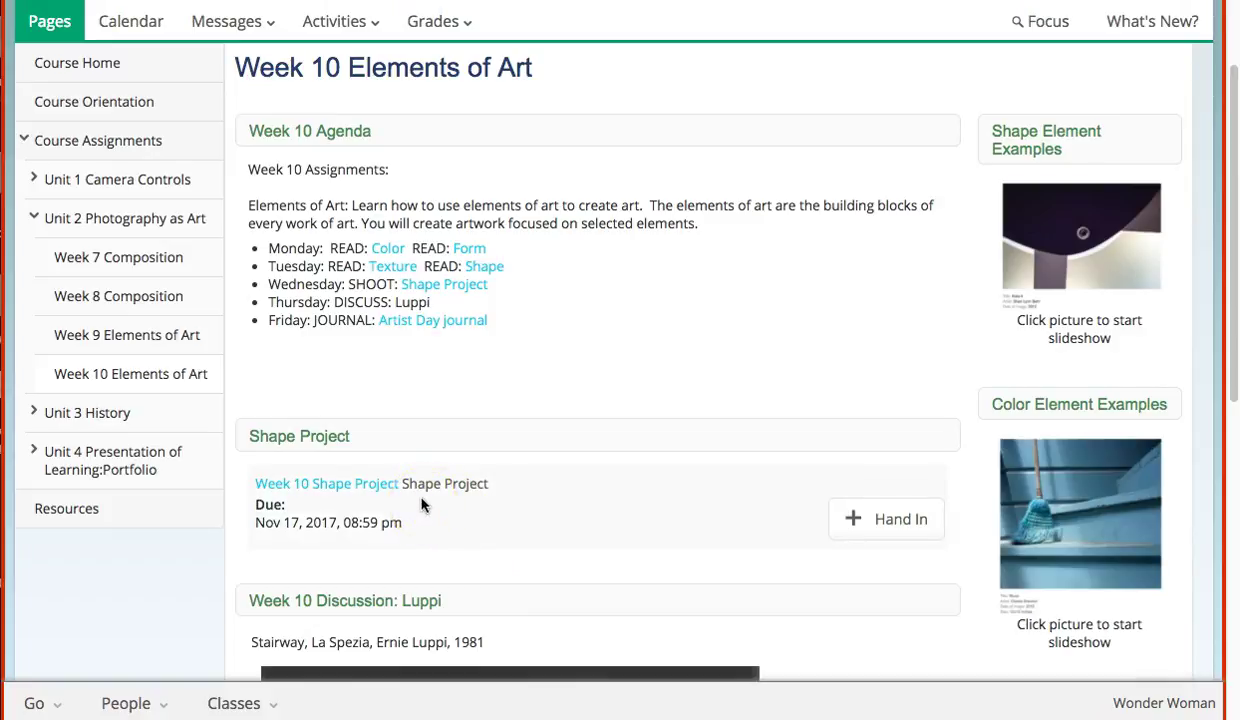
Open the Shape Project hand-in form and expand its Write a Message editor
left_click(908, 530)
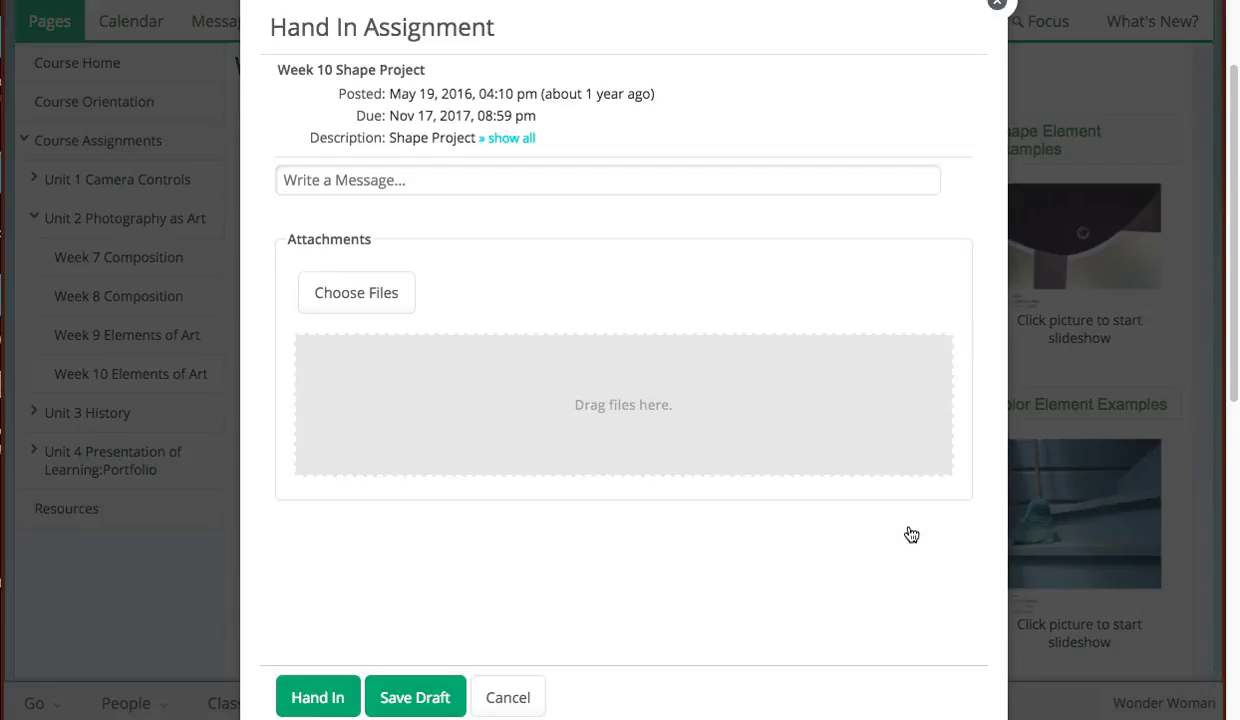
left_click(751, 189)
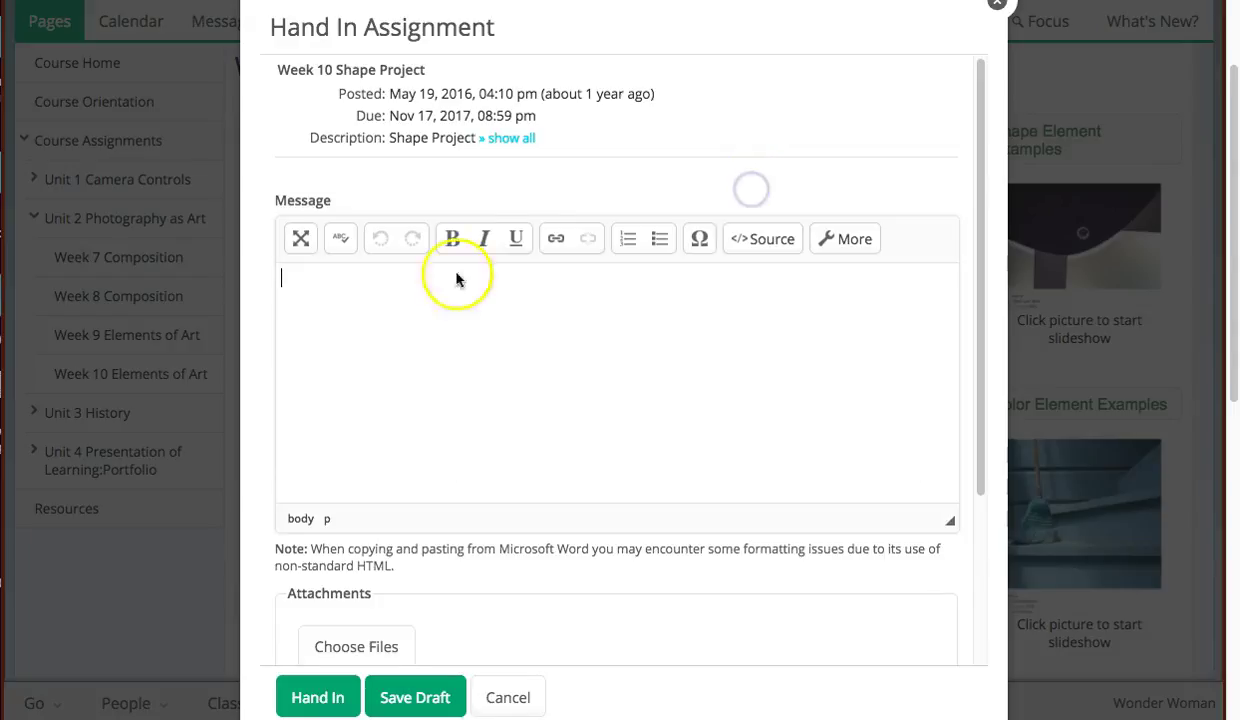
left_click(428, 425)
scroll(428, 425, "down", 1)
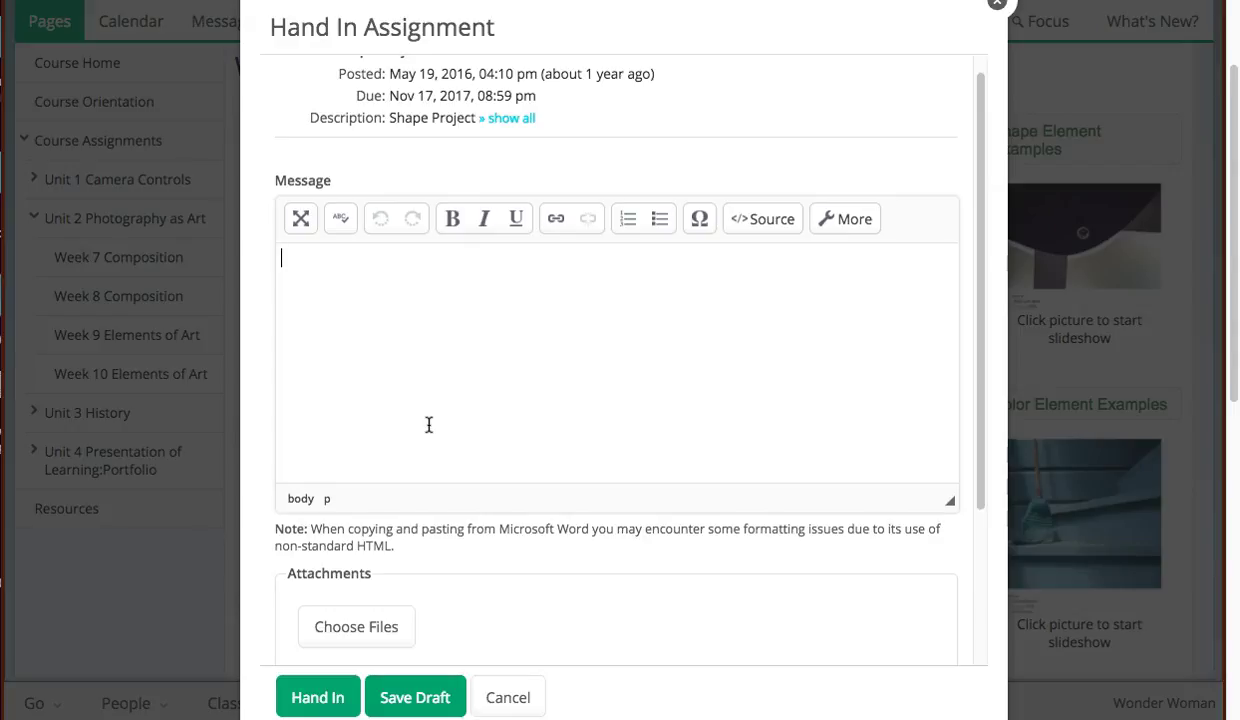
left_click(290, 274)
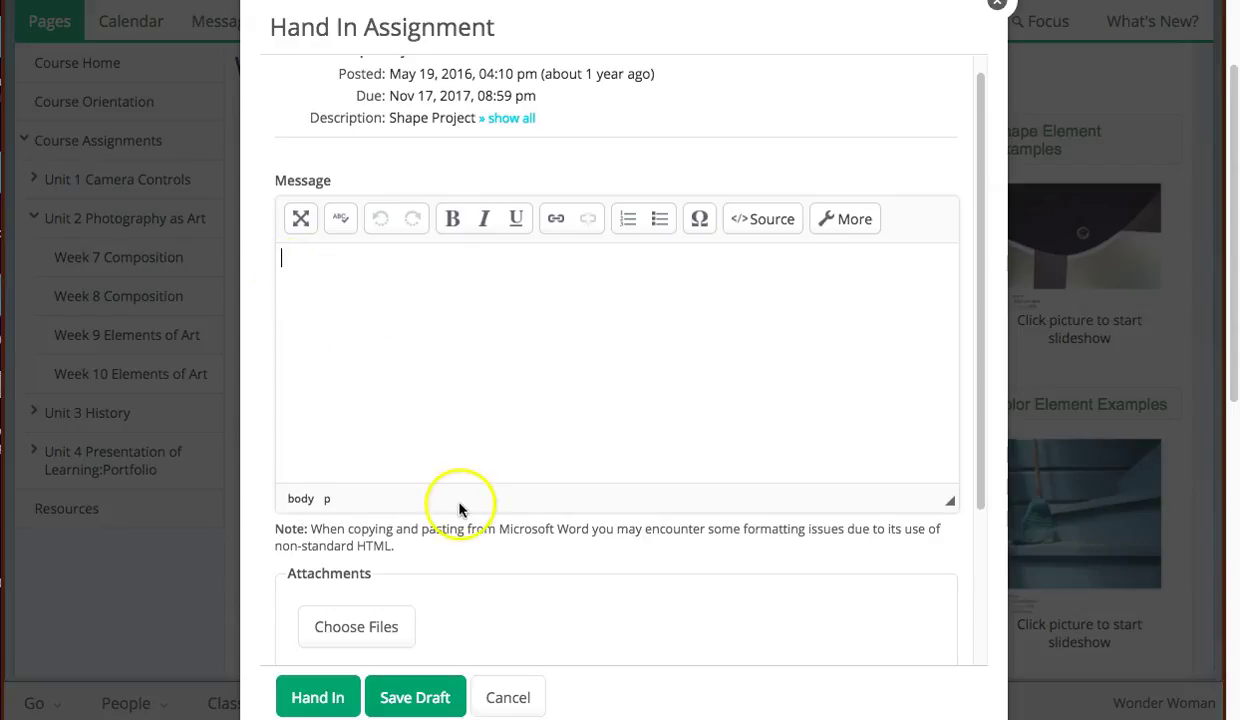
Scroll down the Hand In Assignment dialog to the Attachments section
scroll(481, 443, "down", 3)
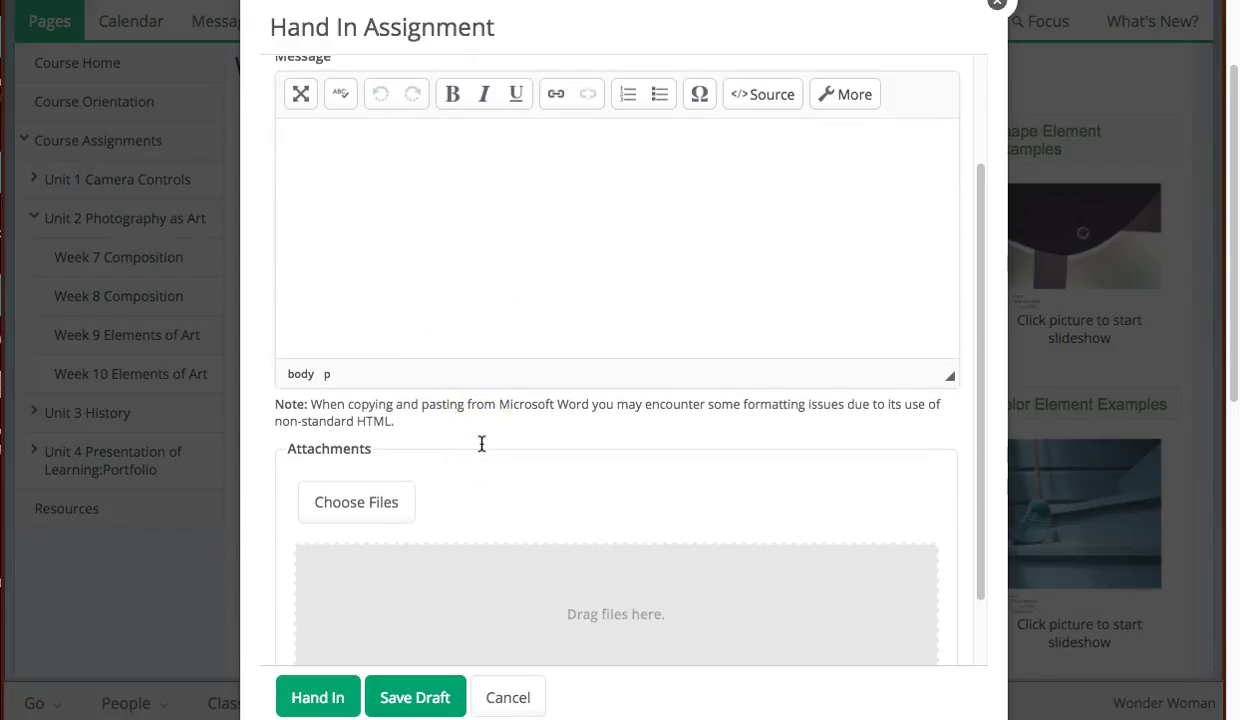
scroll(481, 443, "down", 2)
scroll(481, 443, "up", 2)
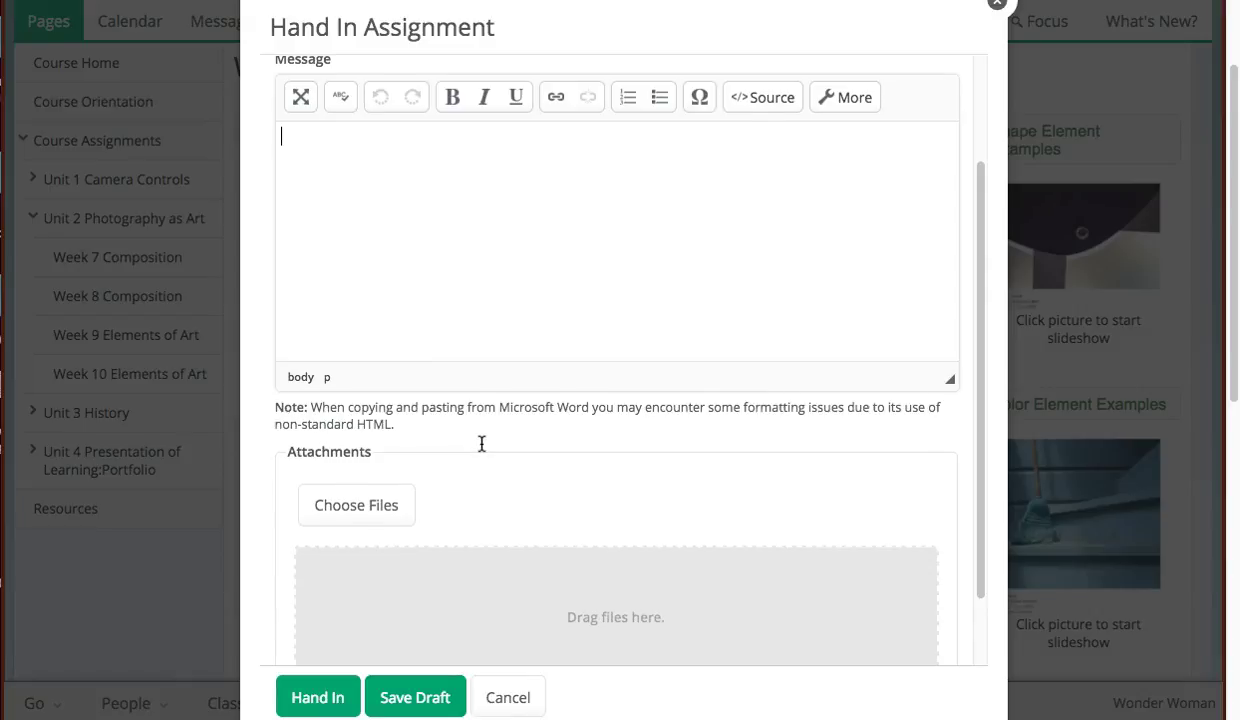
scroll(481, 443, "down", 1)
scroll(481, 443, "down", 2)
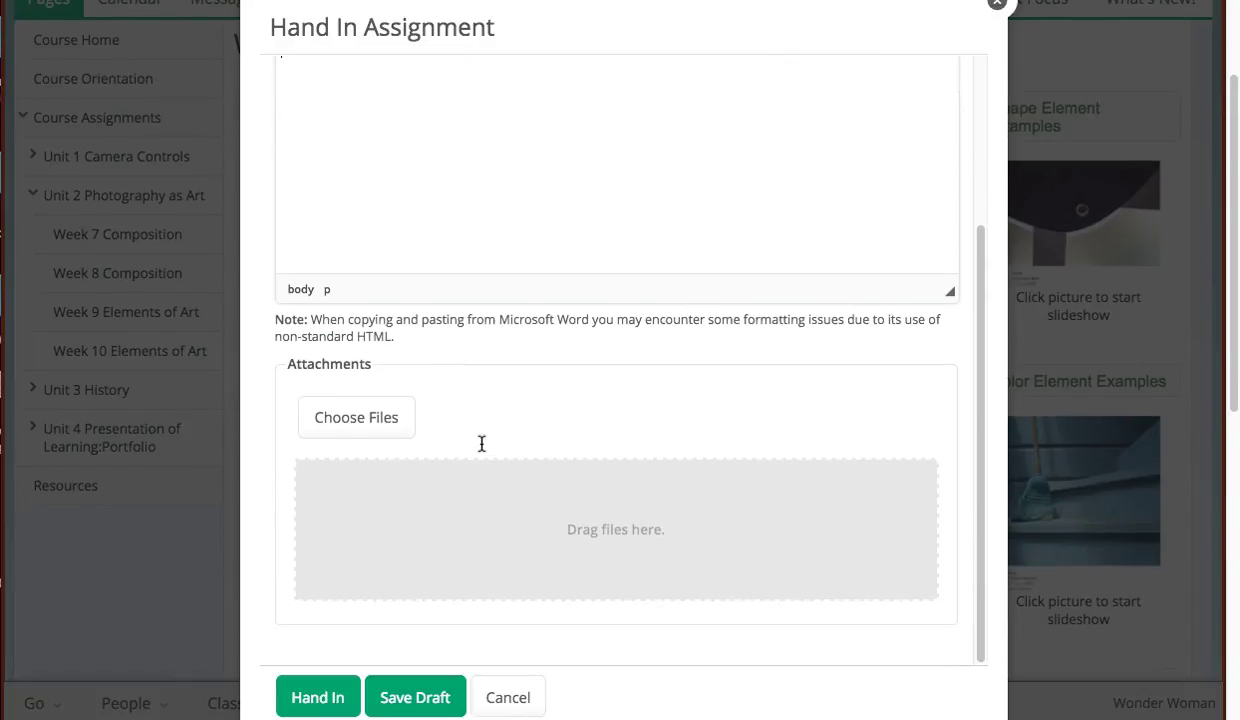
scroll(481, 443, "down", 2)
Try Choose Files to browse for an attachment, then cancel the file browser
left_click(576, 385)
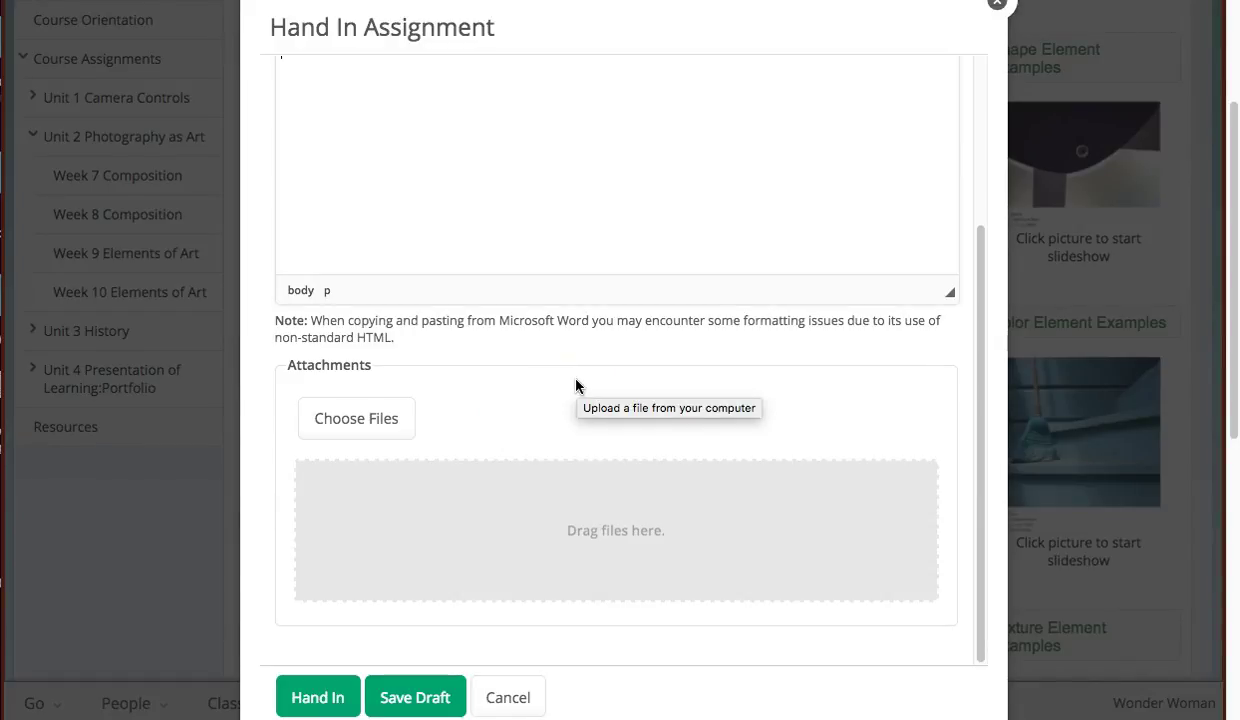
left_click(431, 407)
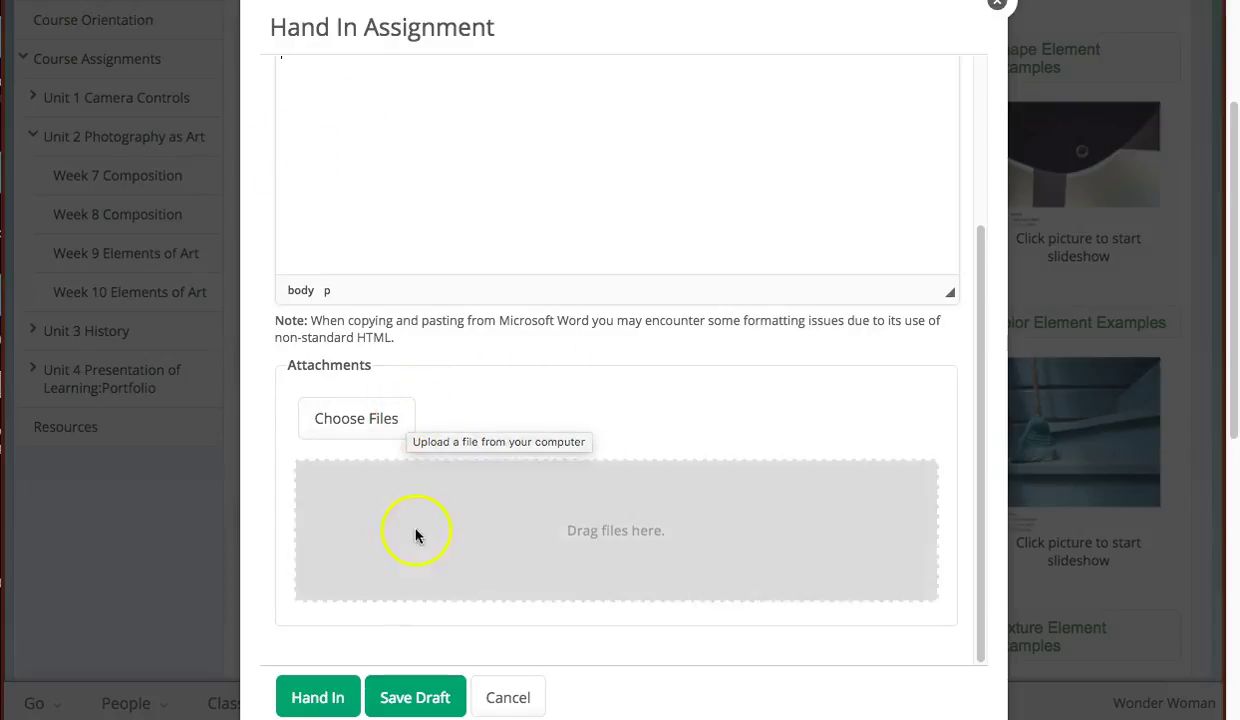
left_click(421, 561)
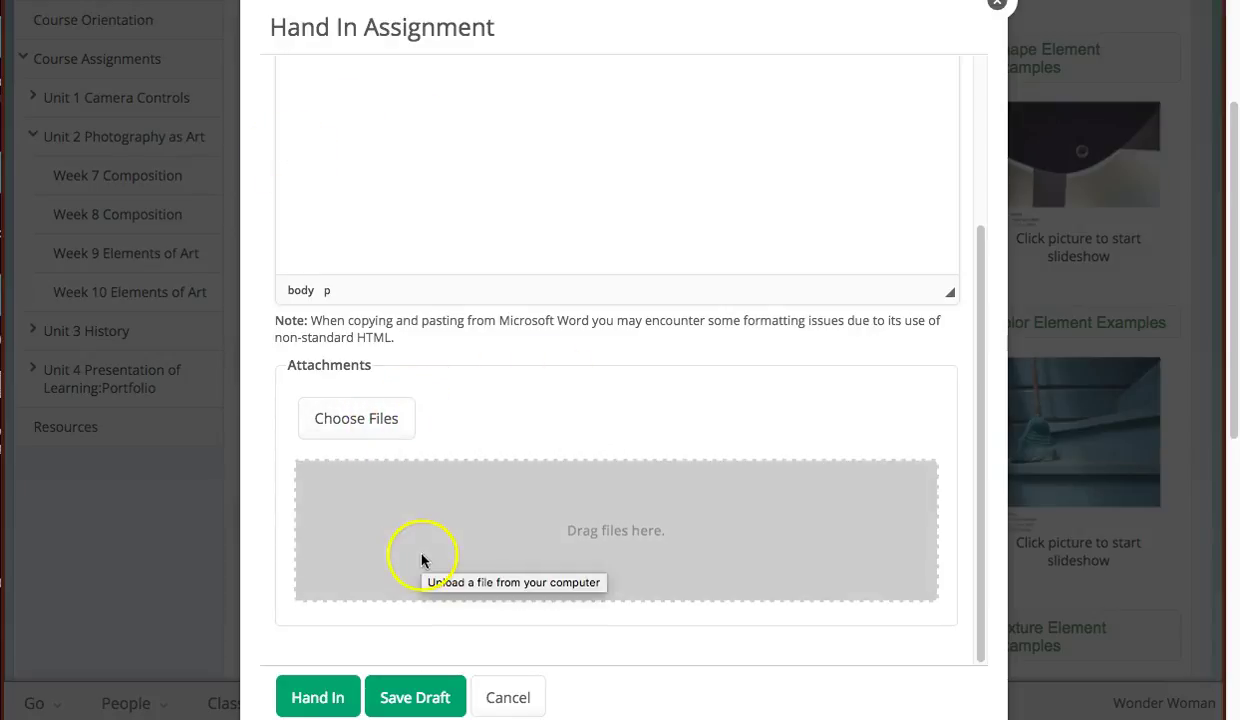
left_click(384, 422)
scroll(533, 237, "down", 1)
scroll(533, 238, "down", 3)
scroll(533, 239, "up", 3)
left_click(852, 355)
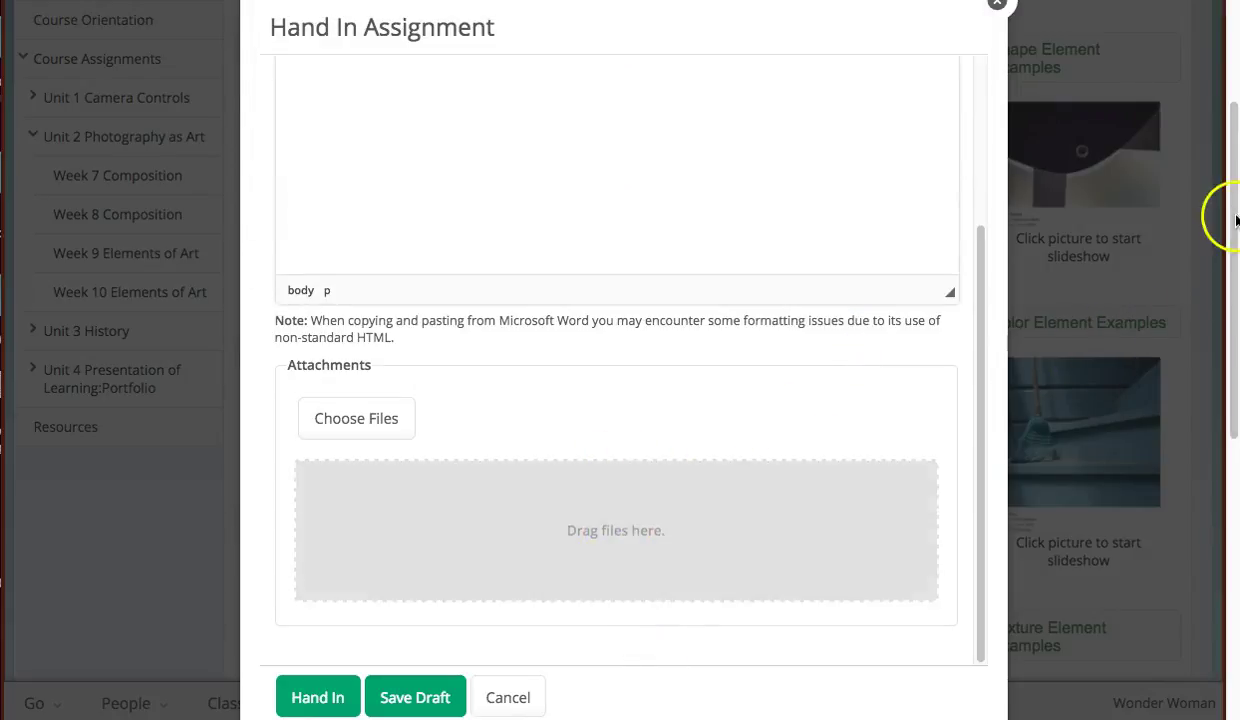
Drag IMG_1417.JPG and Oliver.jpg onto the drop zone, then cancel the hand-in form
left_click_drag(1236, 390, 640, 545)
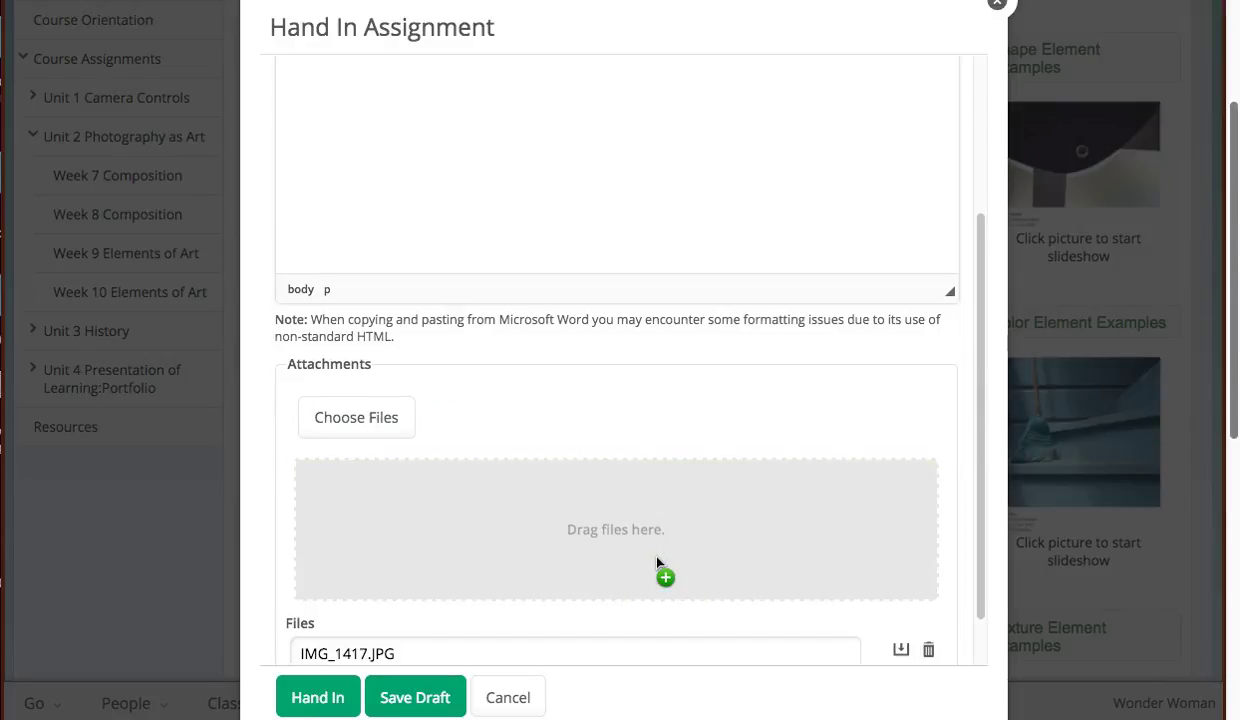
scroll(657, 563, "down", 2)
left_click_drag(1236, 330, 664, 497)
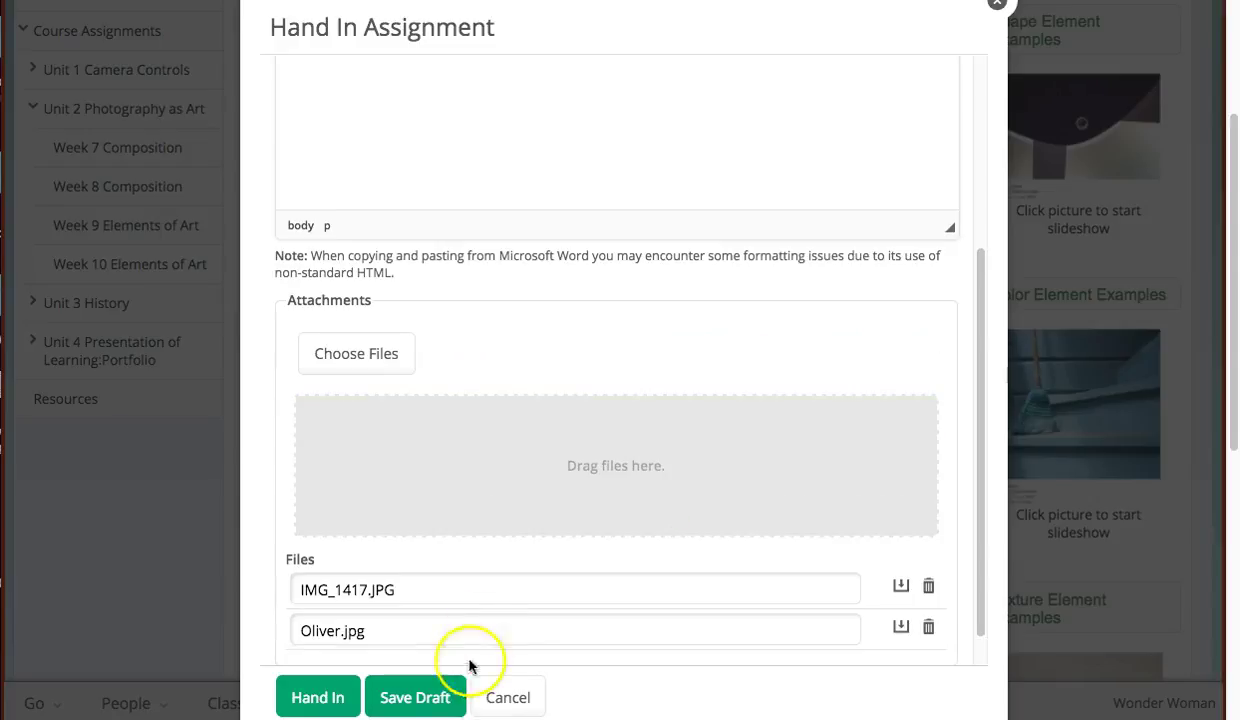
scroll(534, 615, "down", 2)
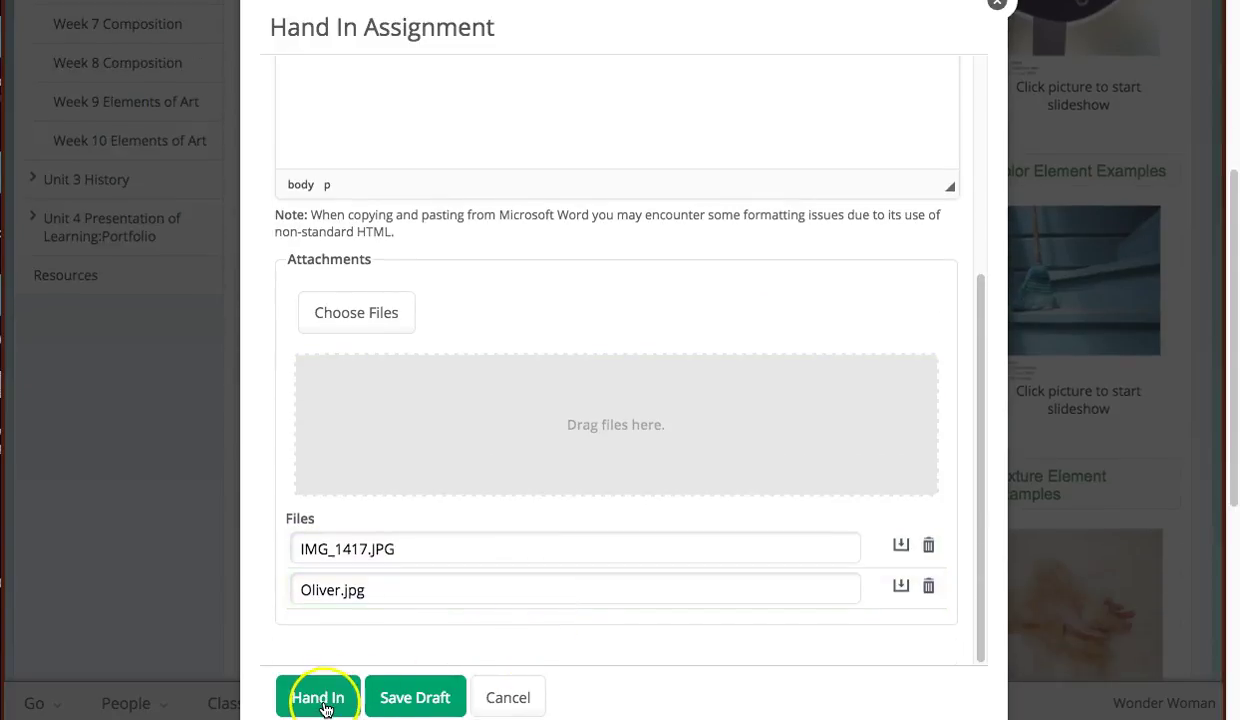
left_click(515, 701)
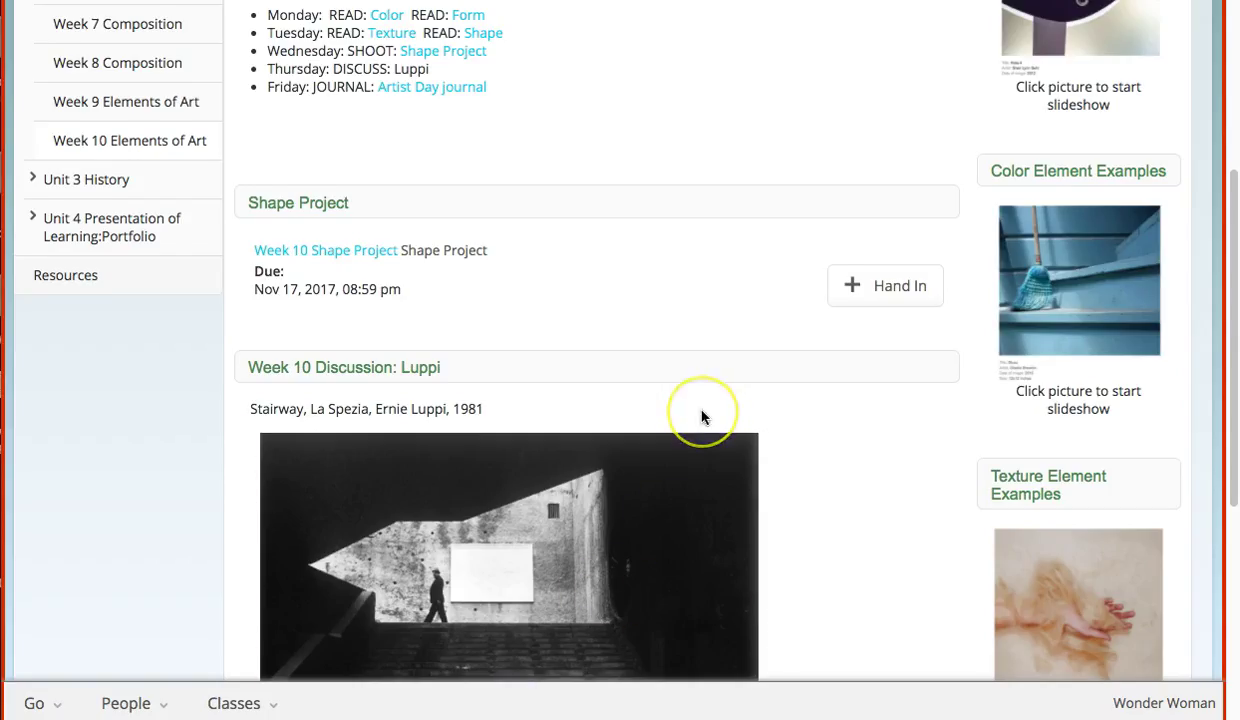
Scroll the Week 10 course page back up
scroll(700, 415, "up", 3)
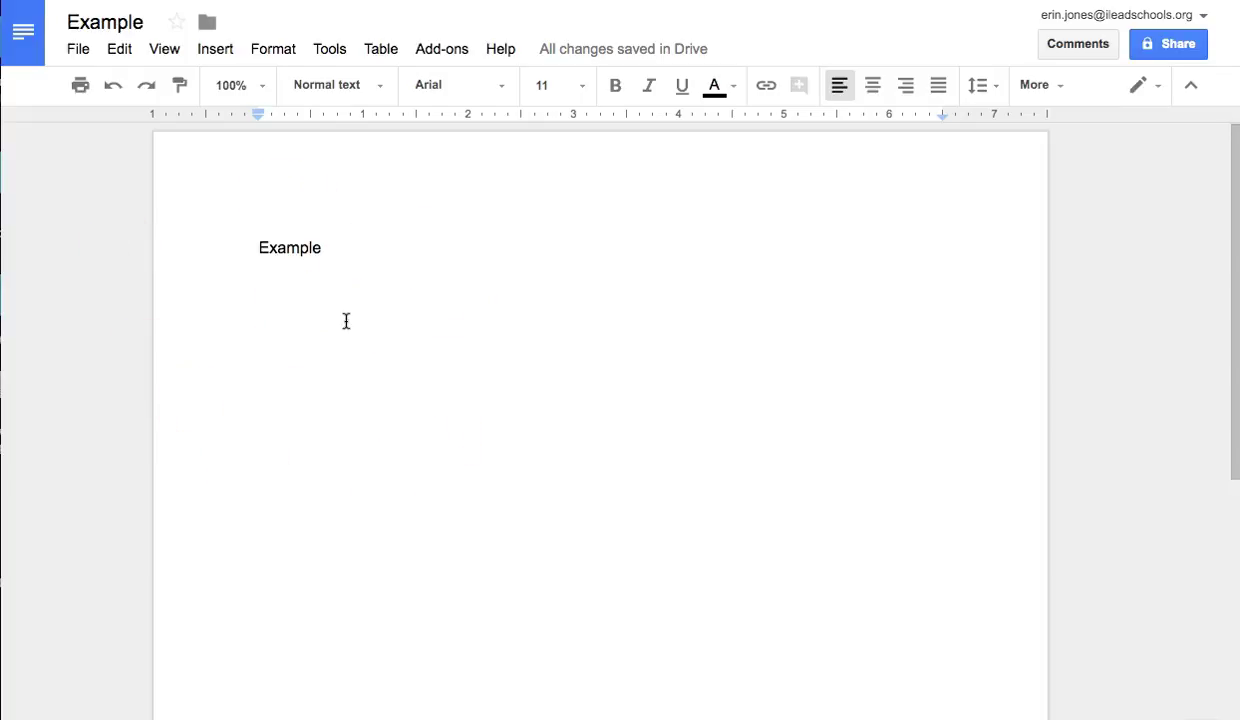
Download the Example document as a PDF document and save it to the Desktop
left_click(78, 49)
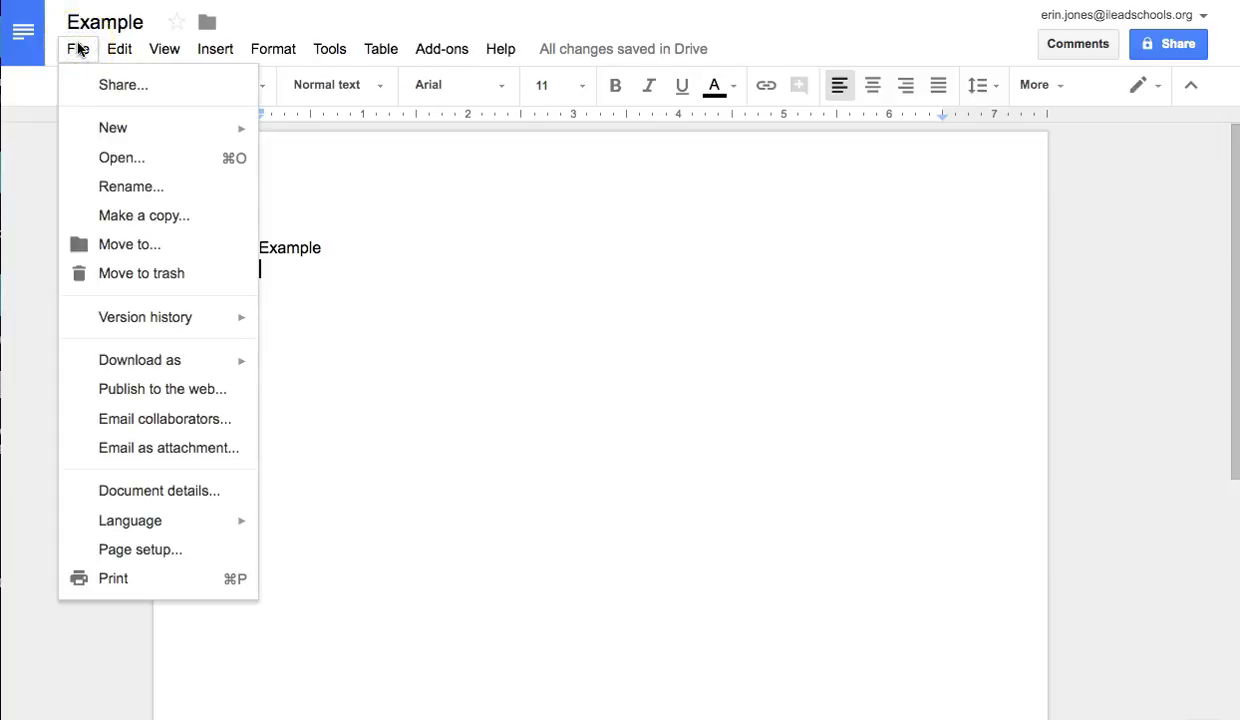
mouse_move(121, 366)
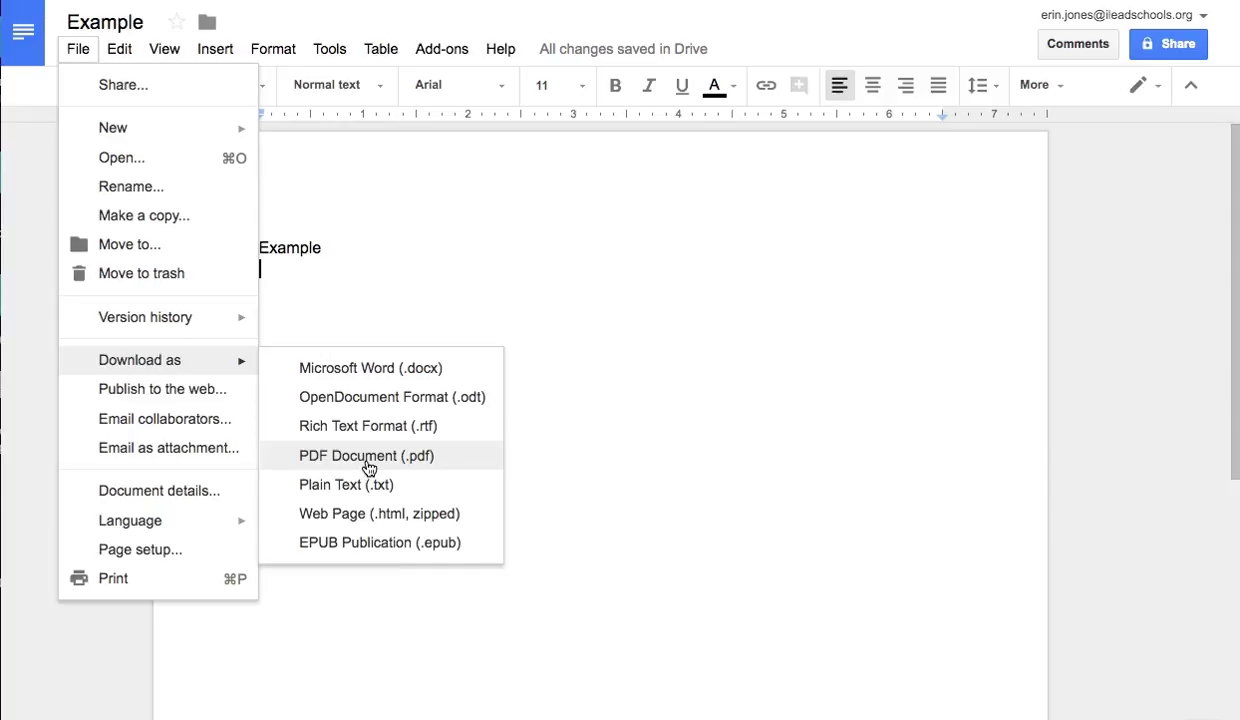
left_click(392, 372)
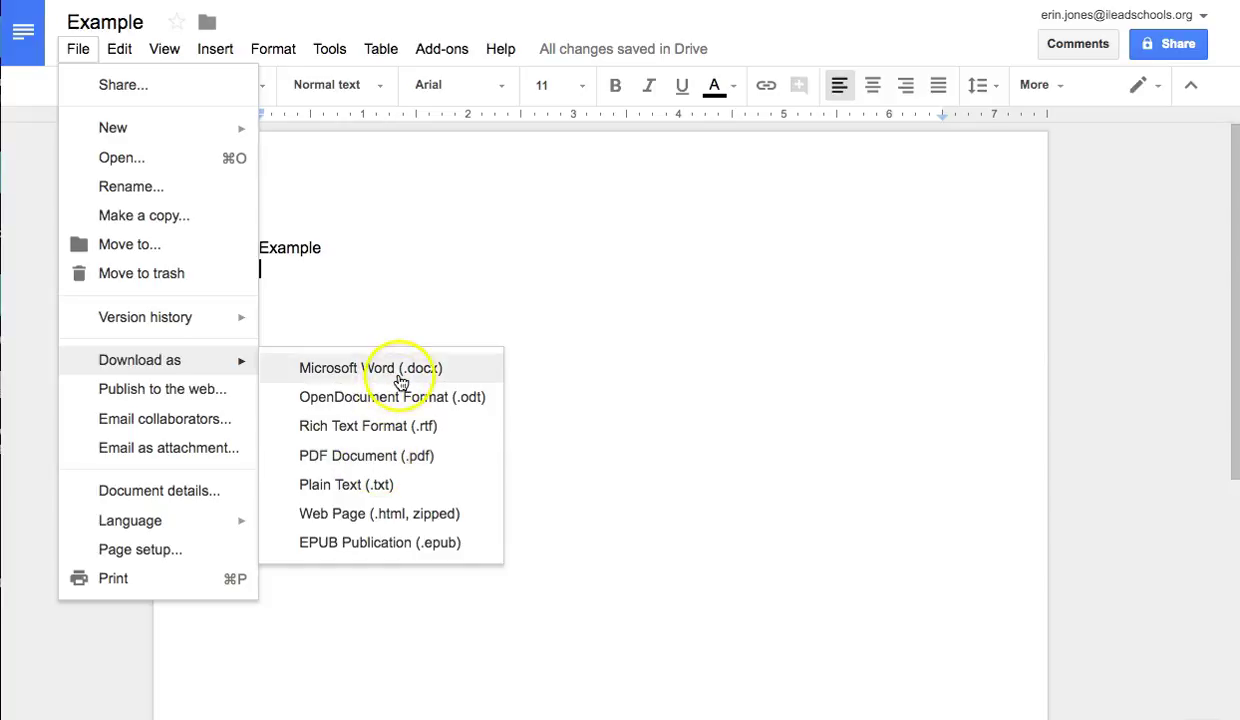
left_click(393, 458)
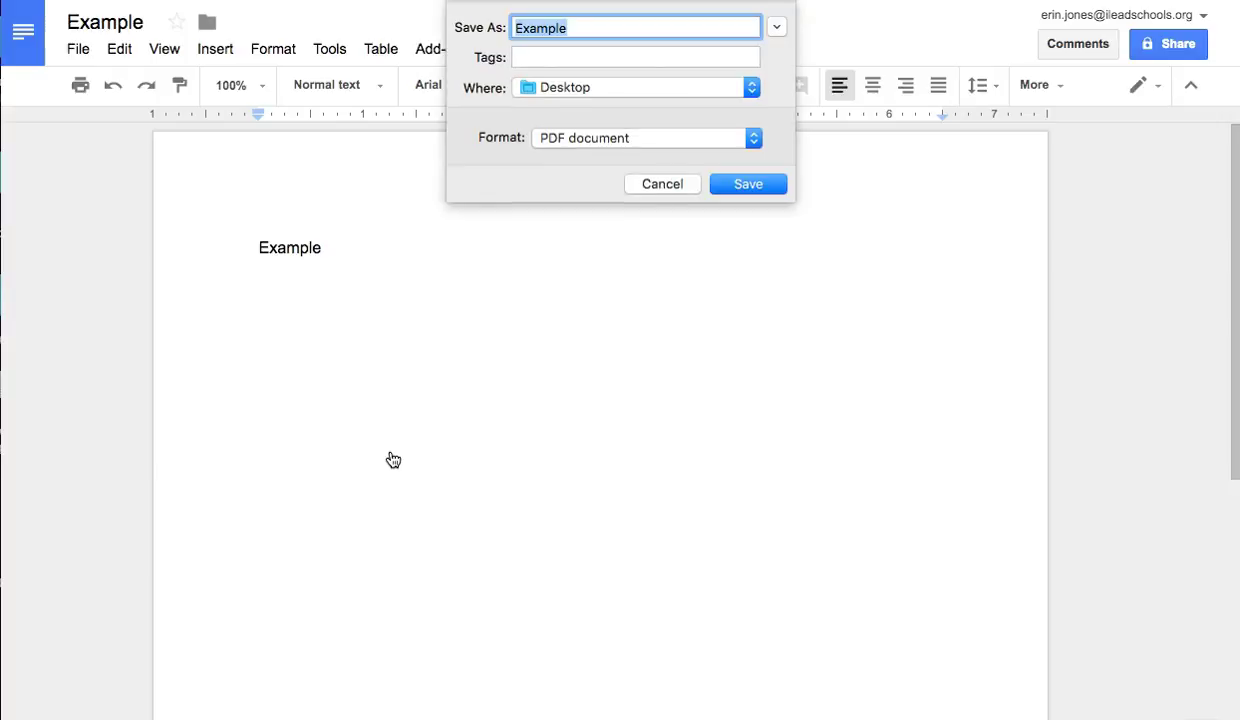
left_click(624, 90)
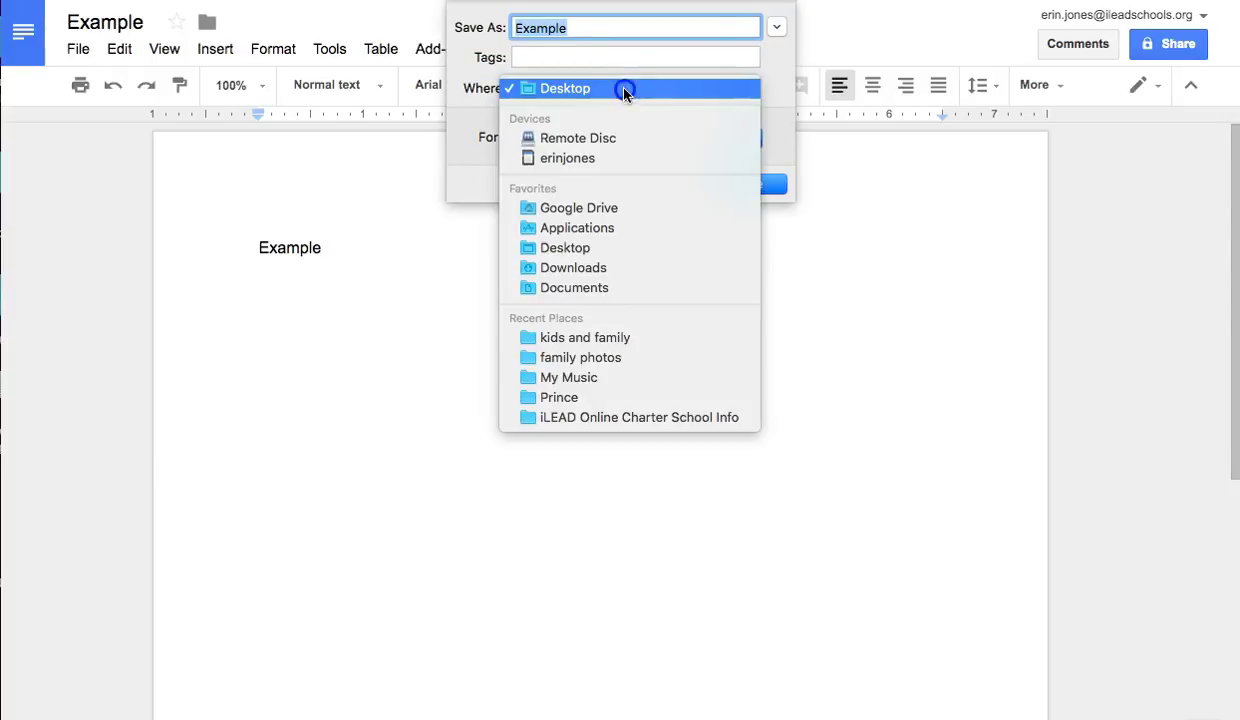
left_click(625, 87)
left_click(655, 181)
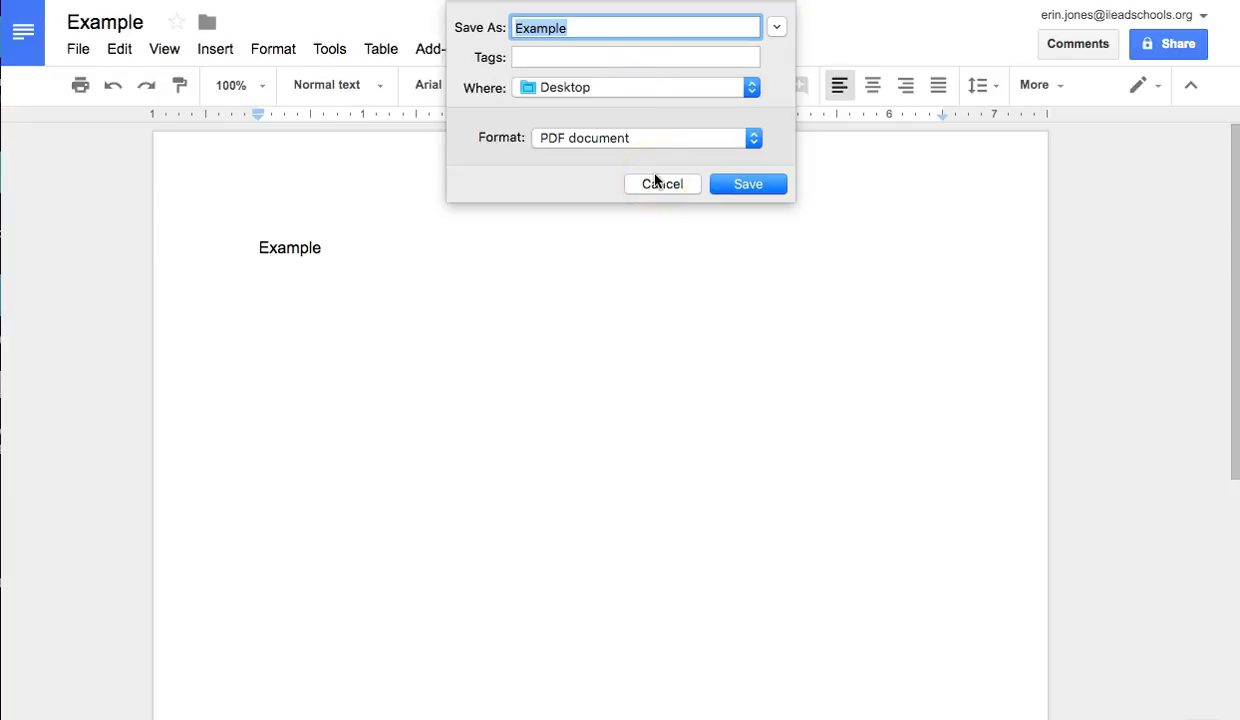
left_click(734, 187)
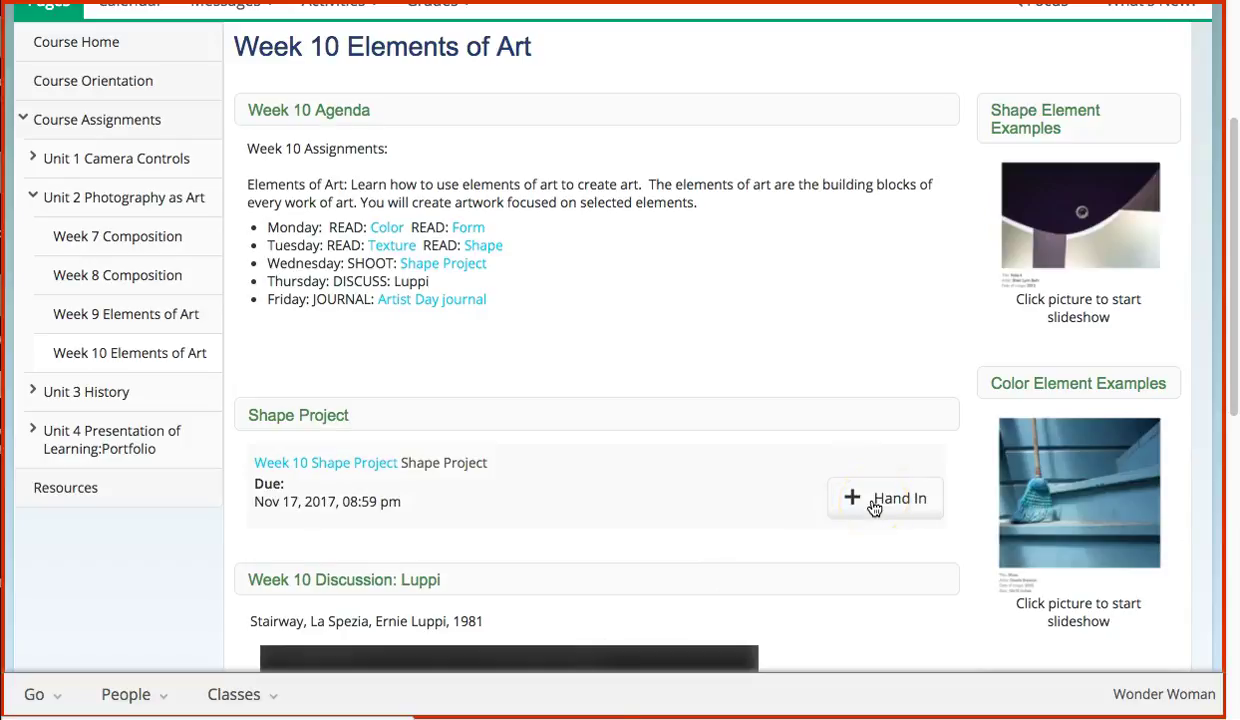
Attach Example.pdf (16 kb) to the Shape Project hand-in and close the form
left_click(873, 508)
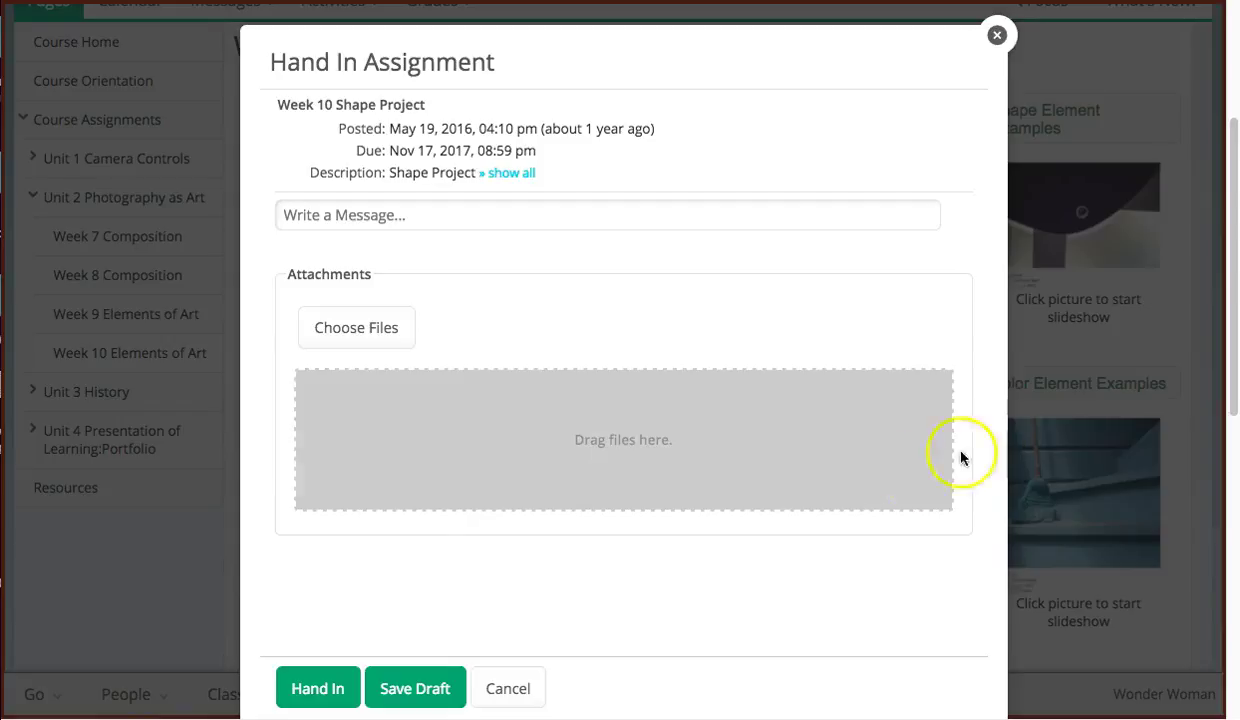
left_click_drag(1239, 430, 714, 463)
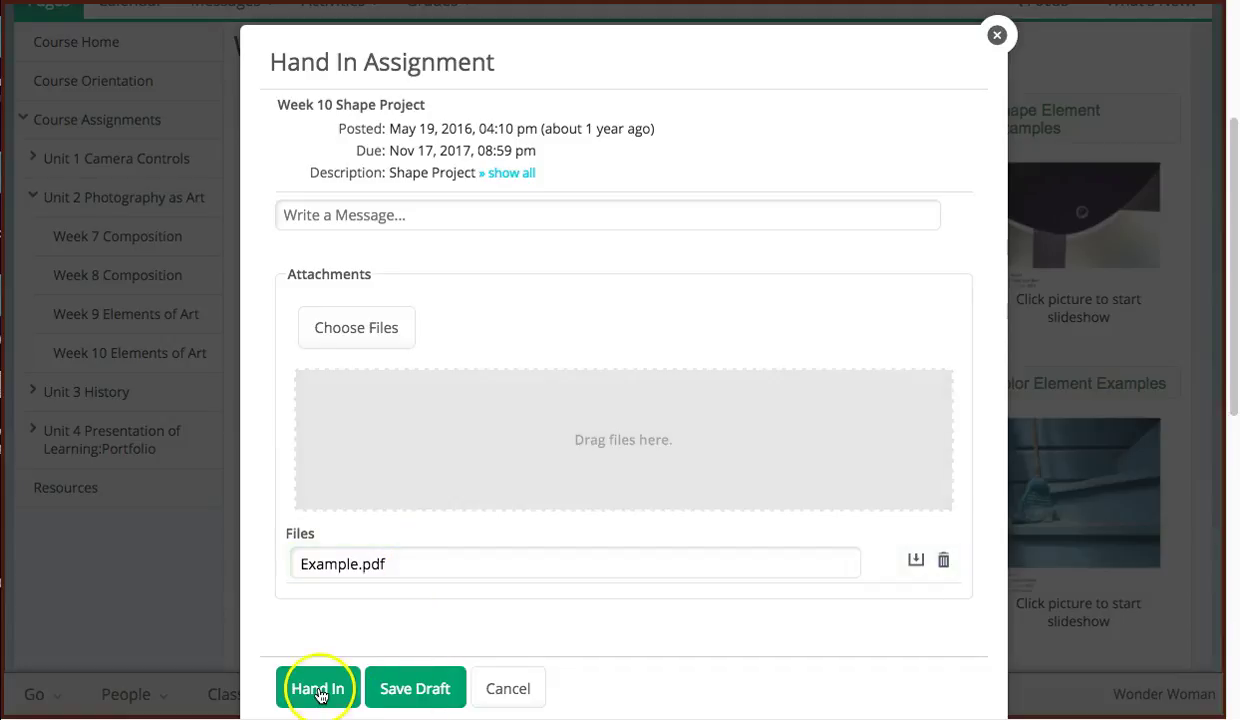
left_click(522, 690)
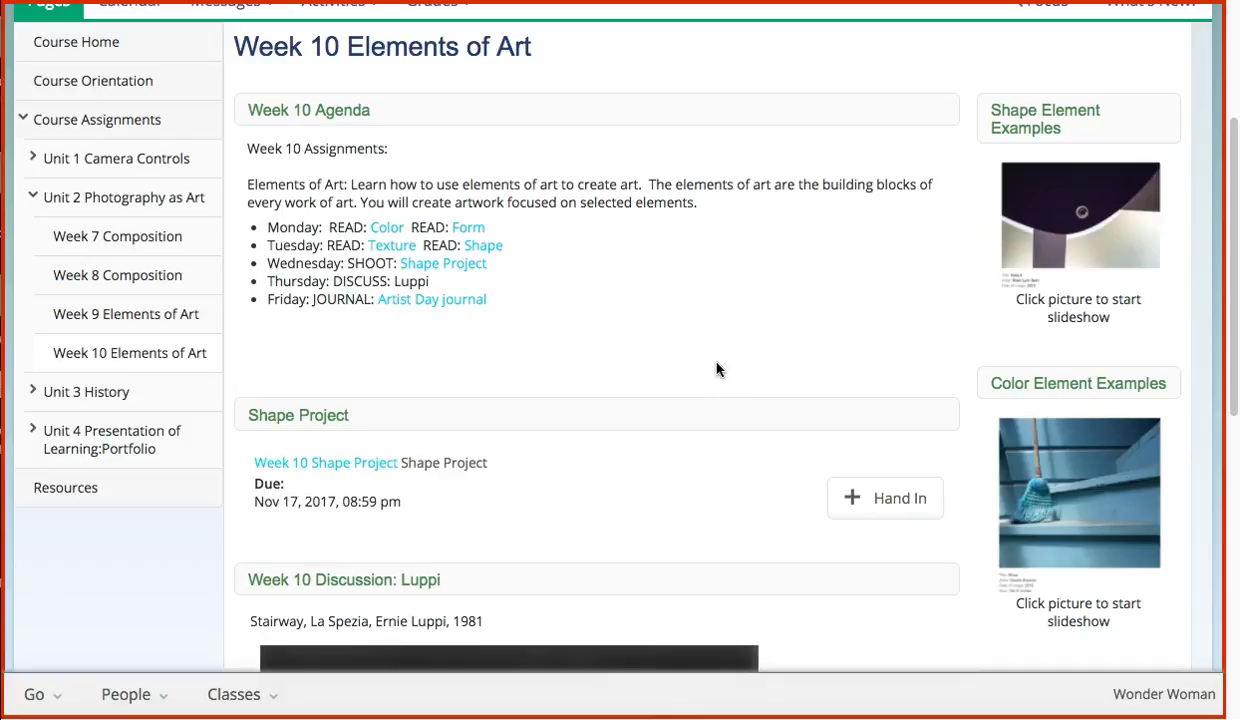
Close the Luppi photo preview and bring the Example document's Pages window into view
left_click(736, 648)
left_click(791, 471)
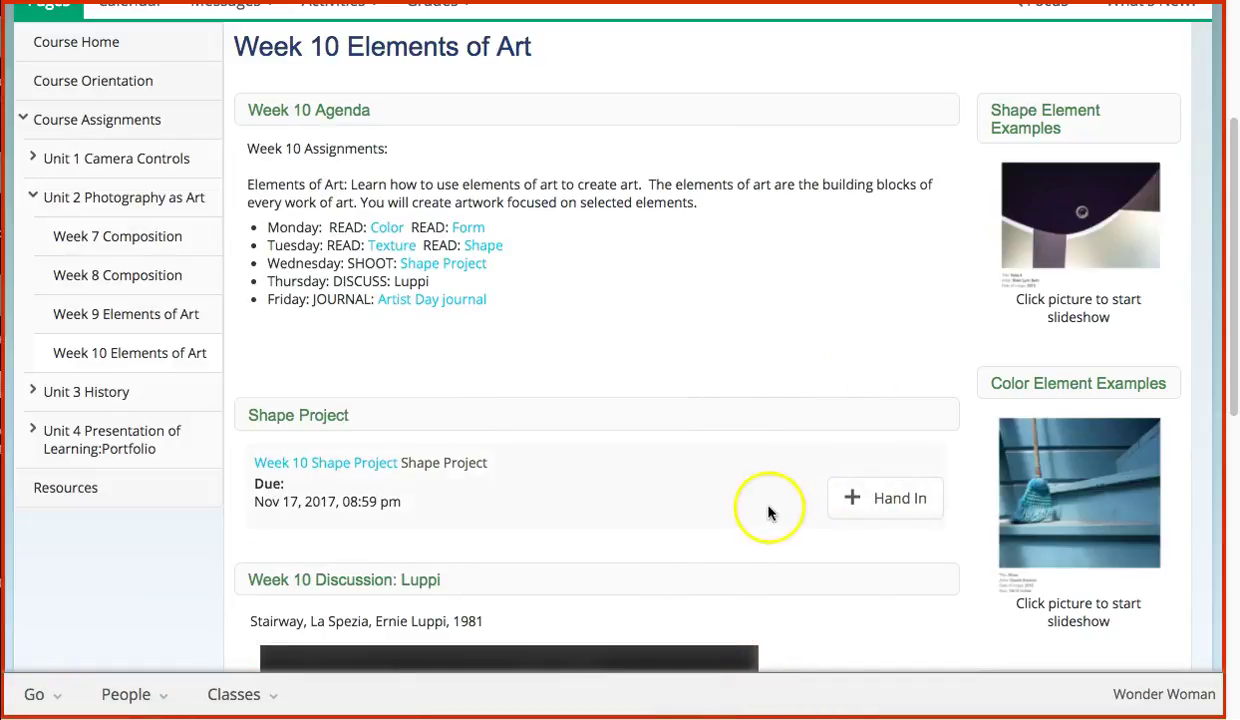
left_click(845, 708)
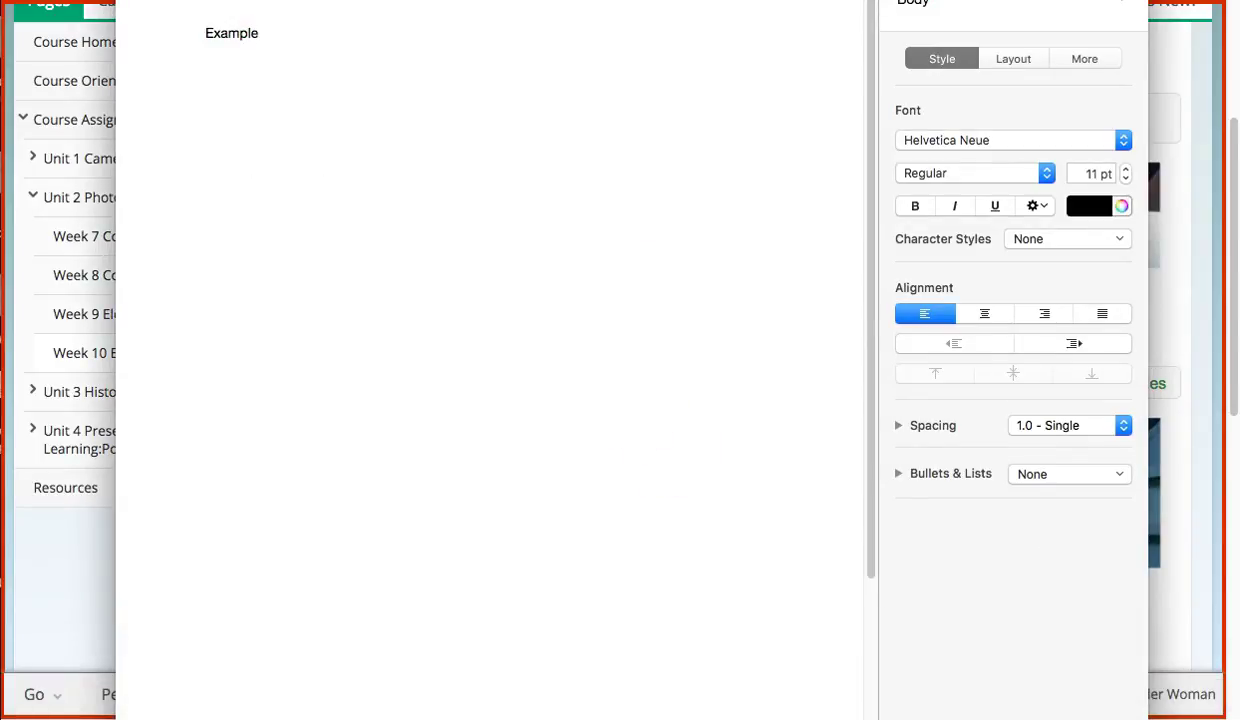
left_click_drag(792, 2, 745, 30)
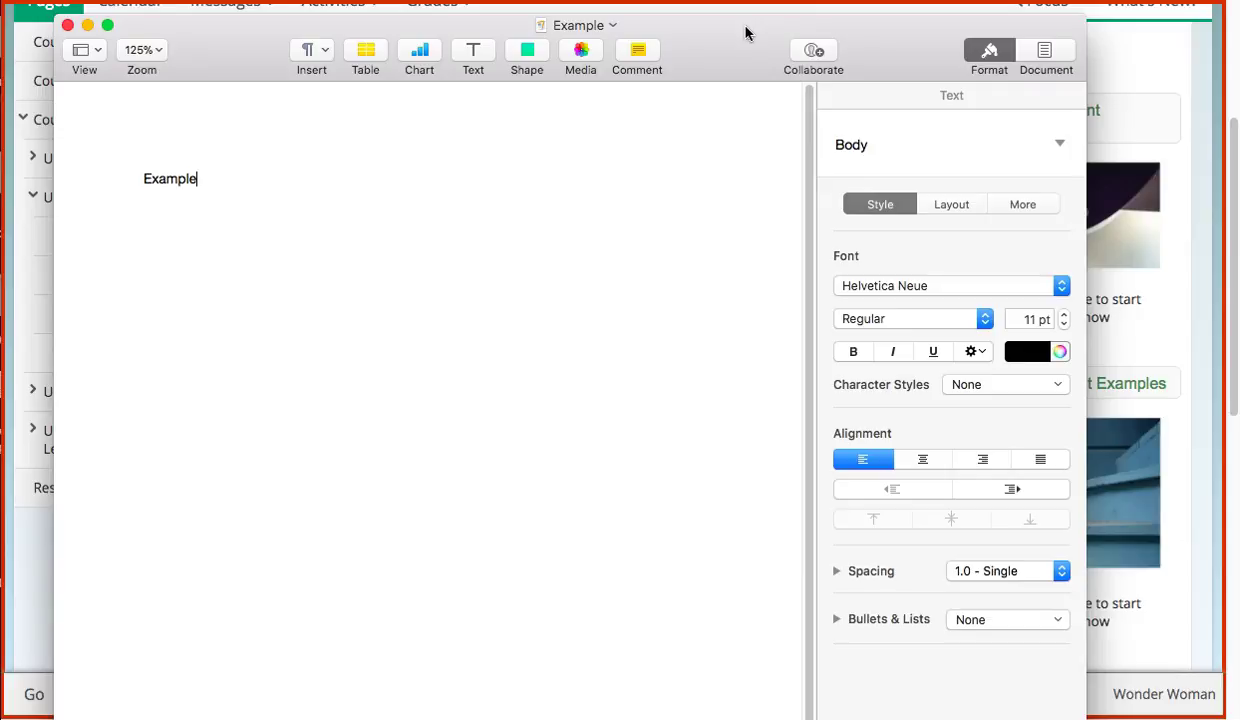
mouse_move(504, 127)
Export the Example document to PDF on the Desktop, replacing the existing Example.pdf
left_click(45, 0)
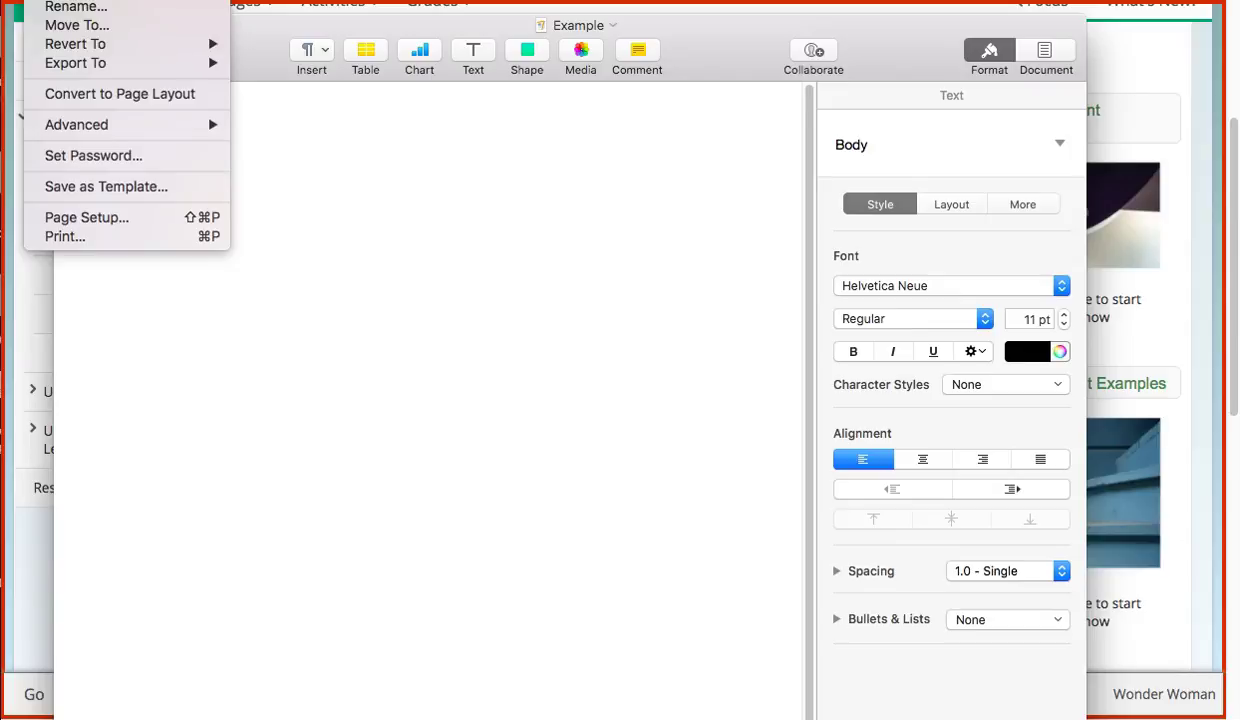
left_click(331, 157)
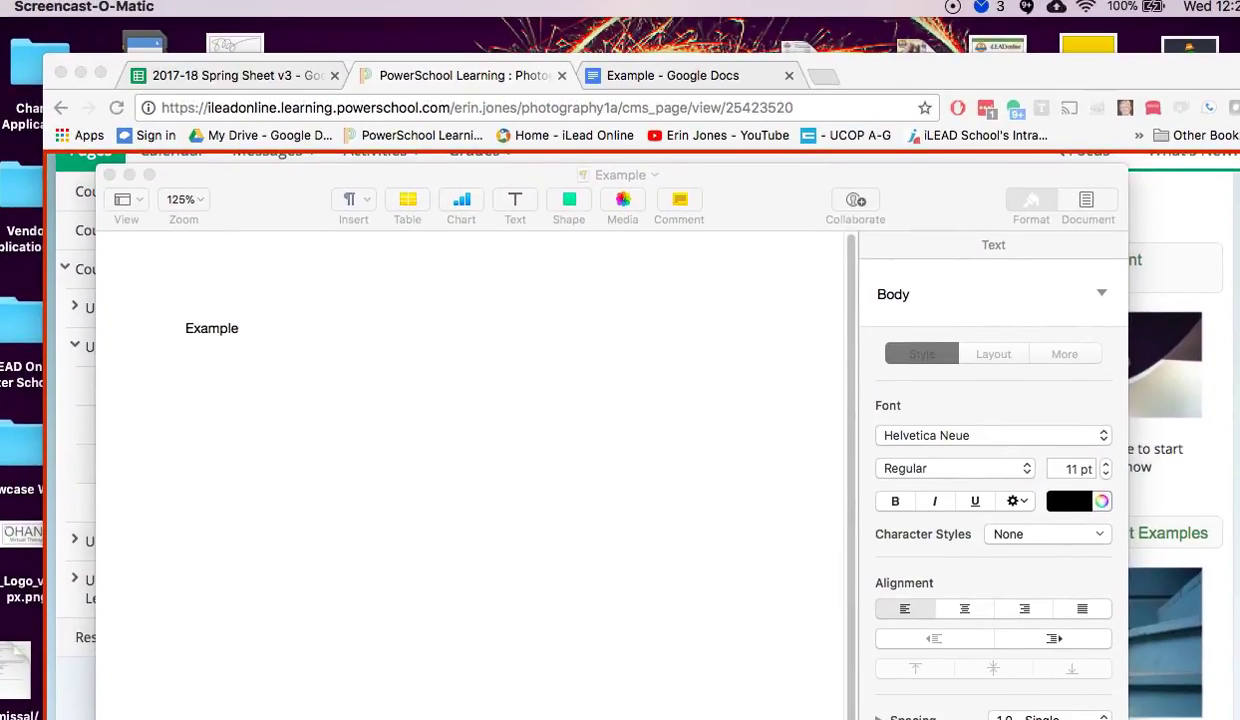
left_click(258, 286)
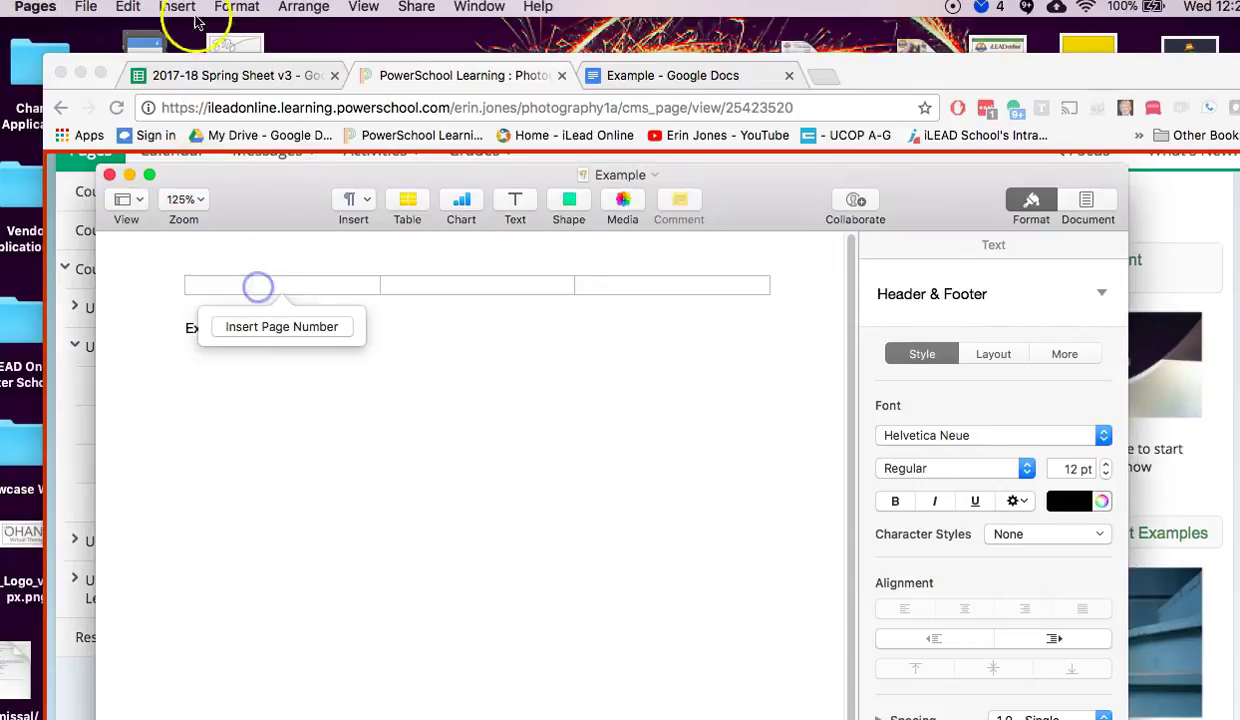
left_click(86, 6)
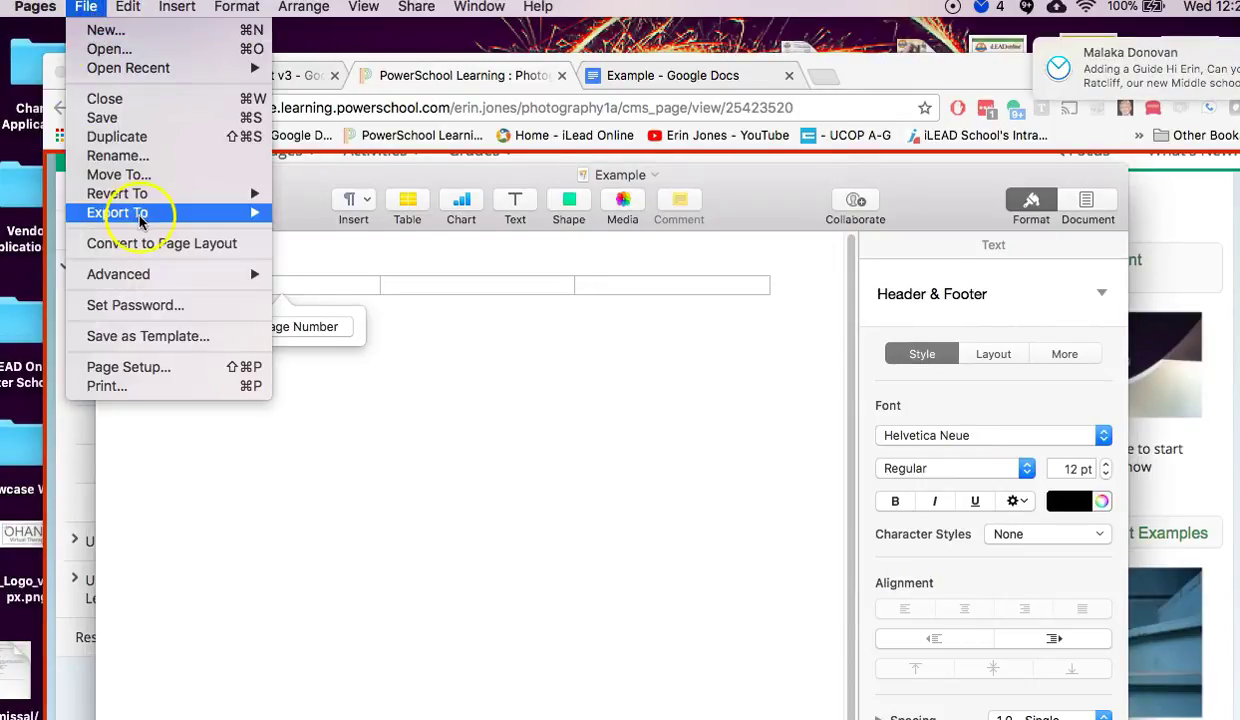
mouse_move(140, 215)
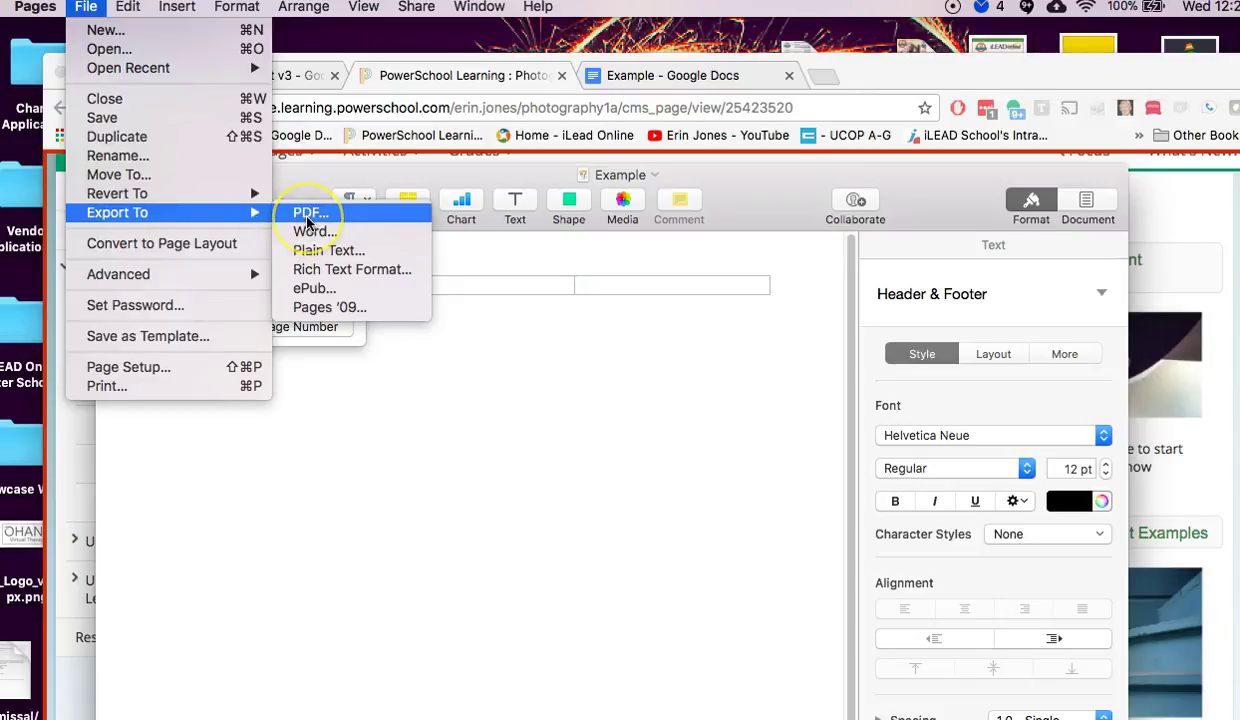
left_click(307, 214)
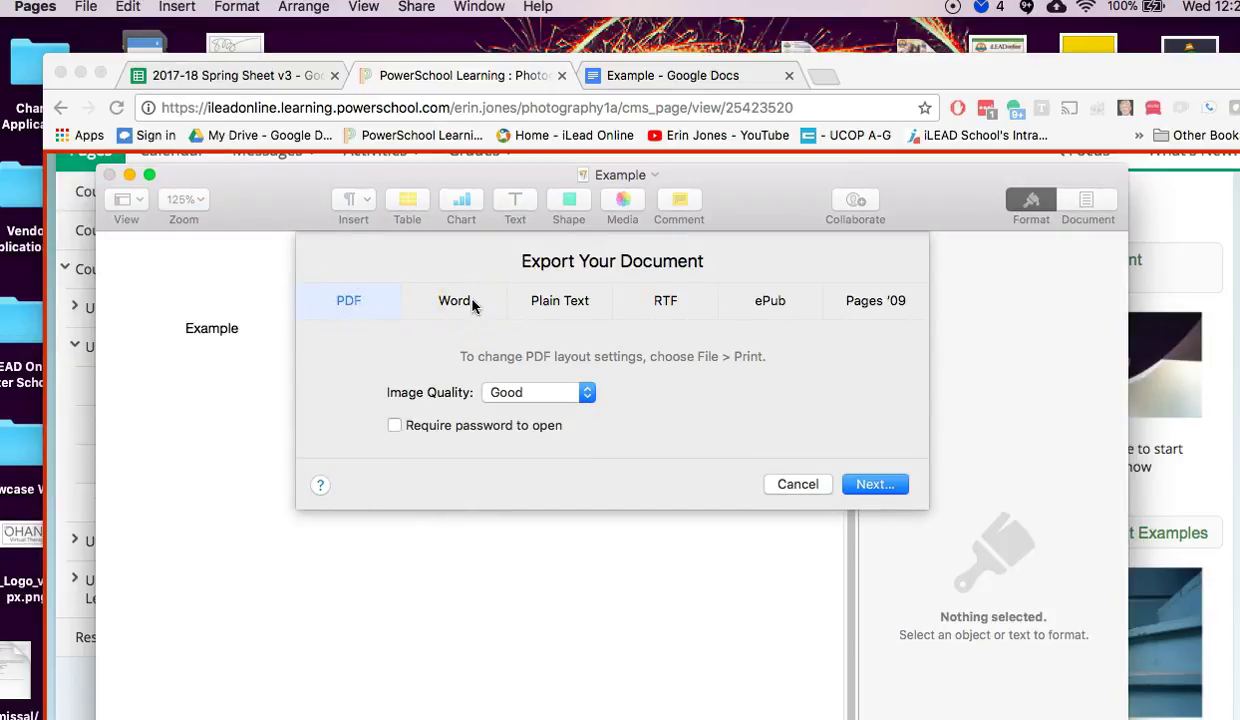
left_click(874, 484)
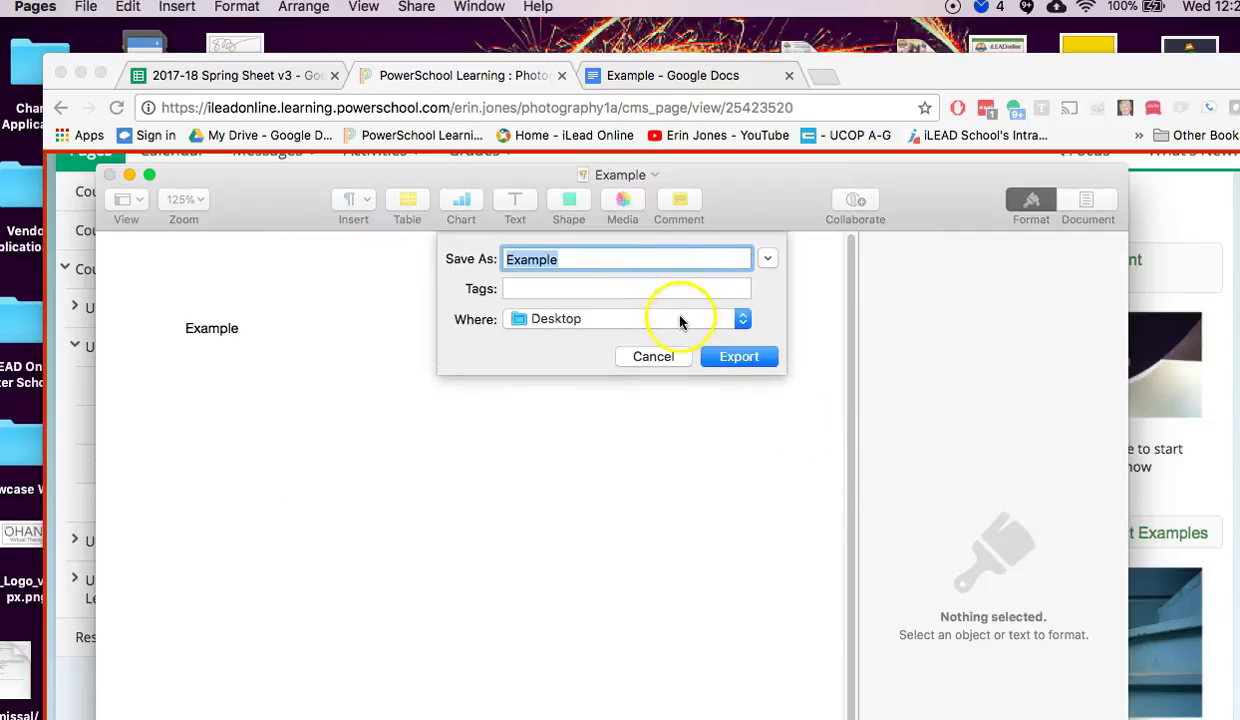
left_click(726, 355)
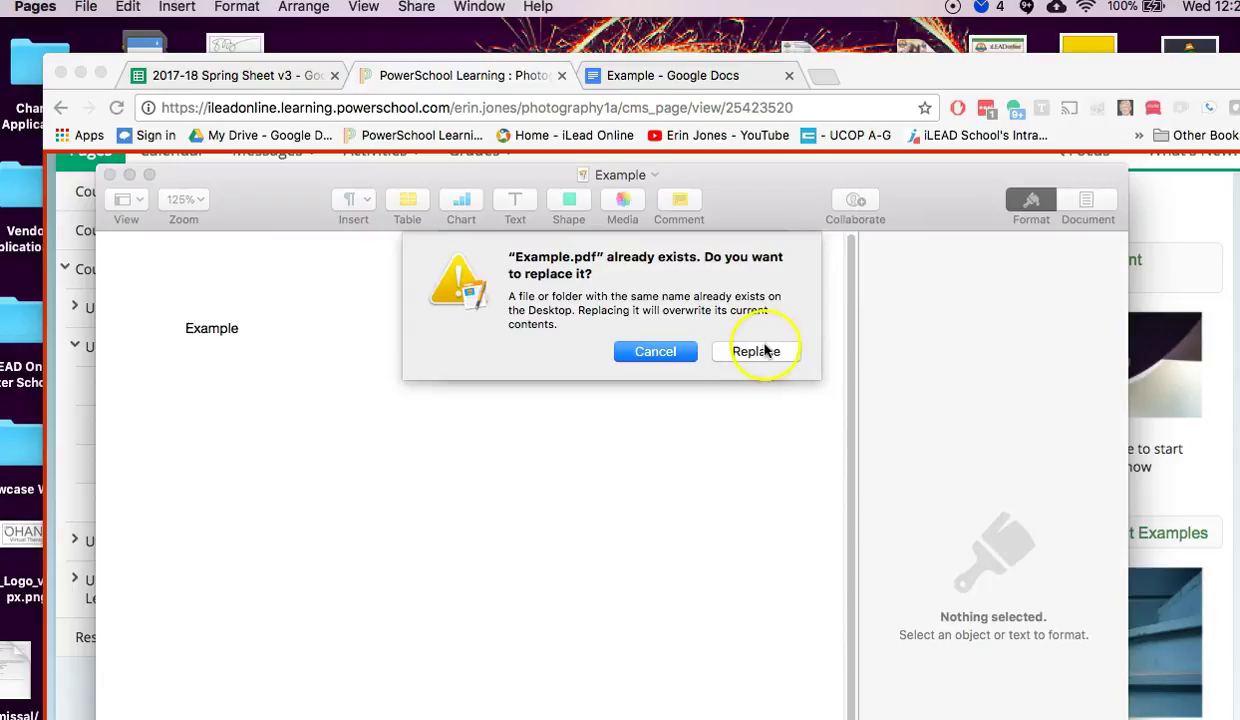
left_click(762, 352)
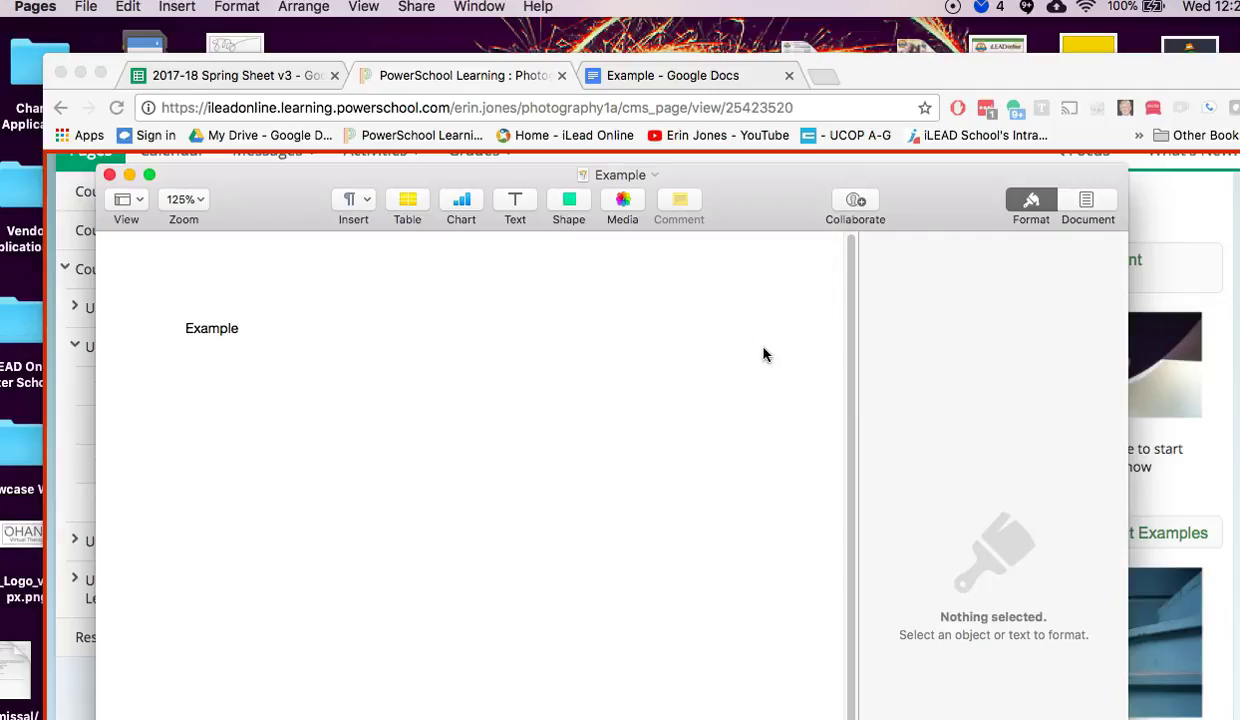
Close Pages, pick Example.pdf as the Shape Project attachment, then cancel the form unsubmitted
left_click(112, 175)
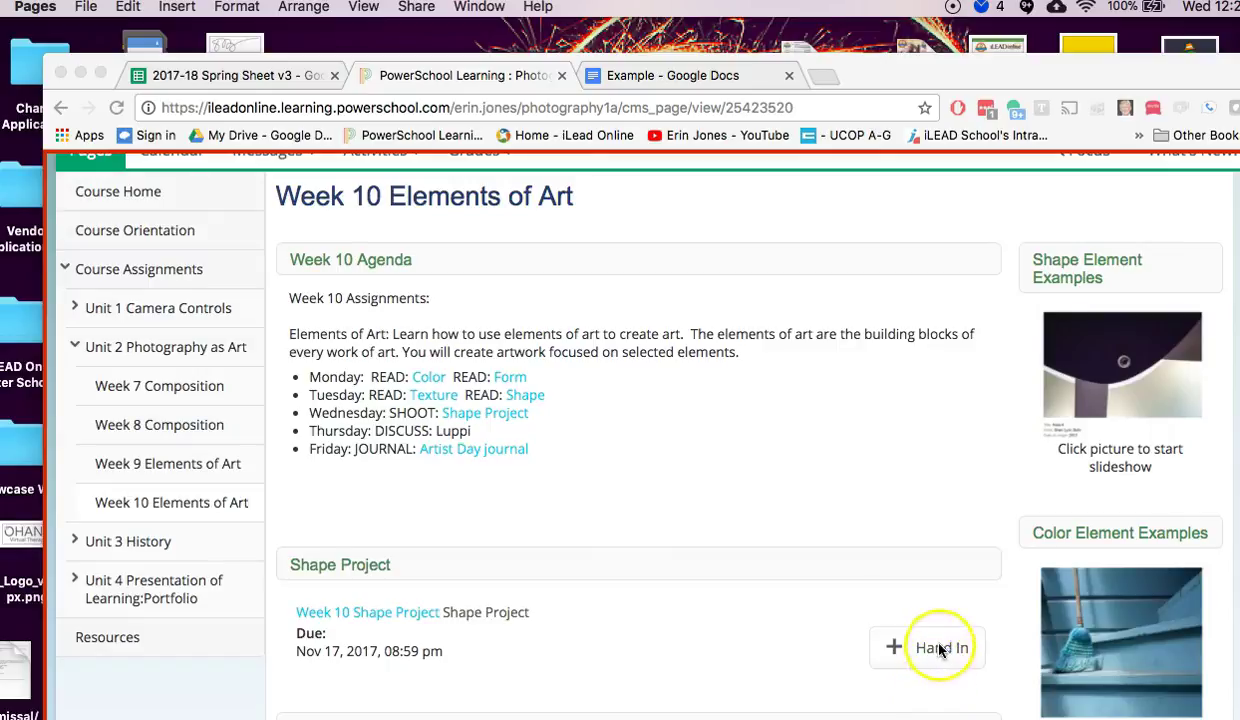
left_click(940, 650)
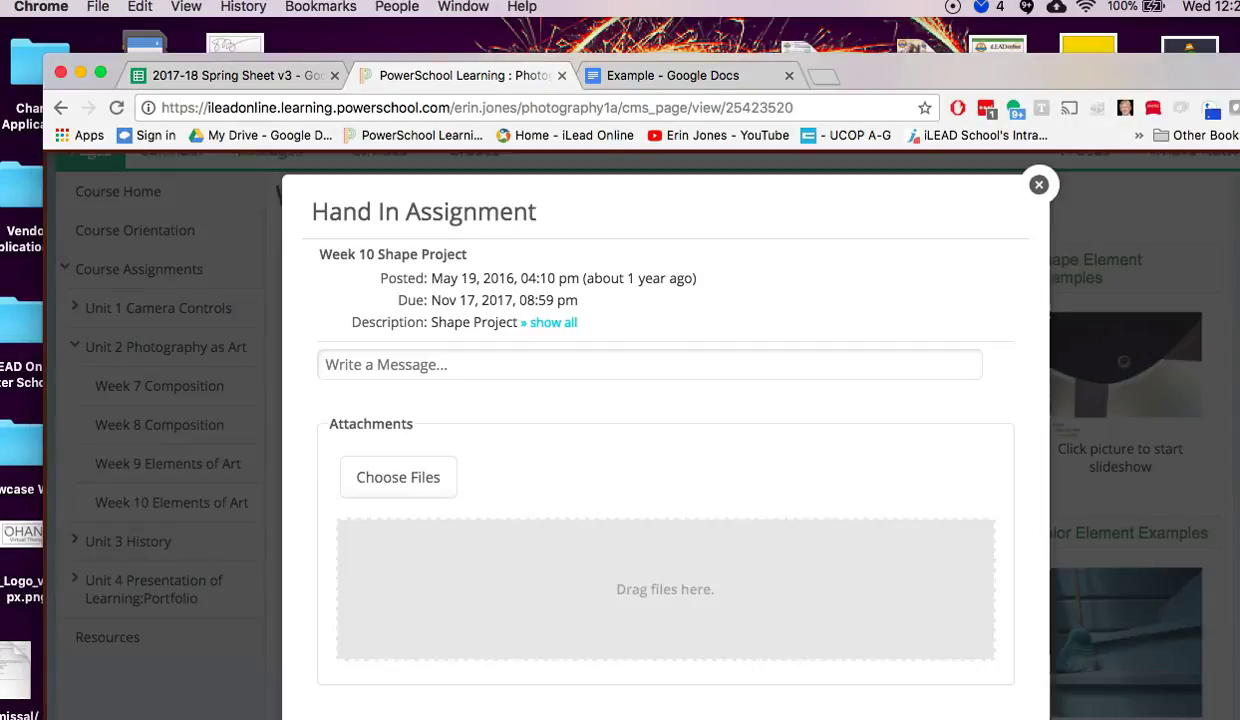
left_click(368, 477)
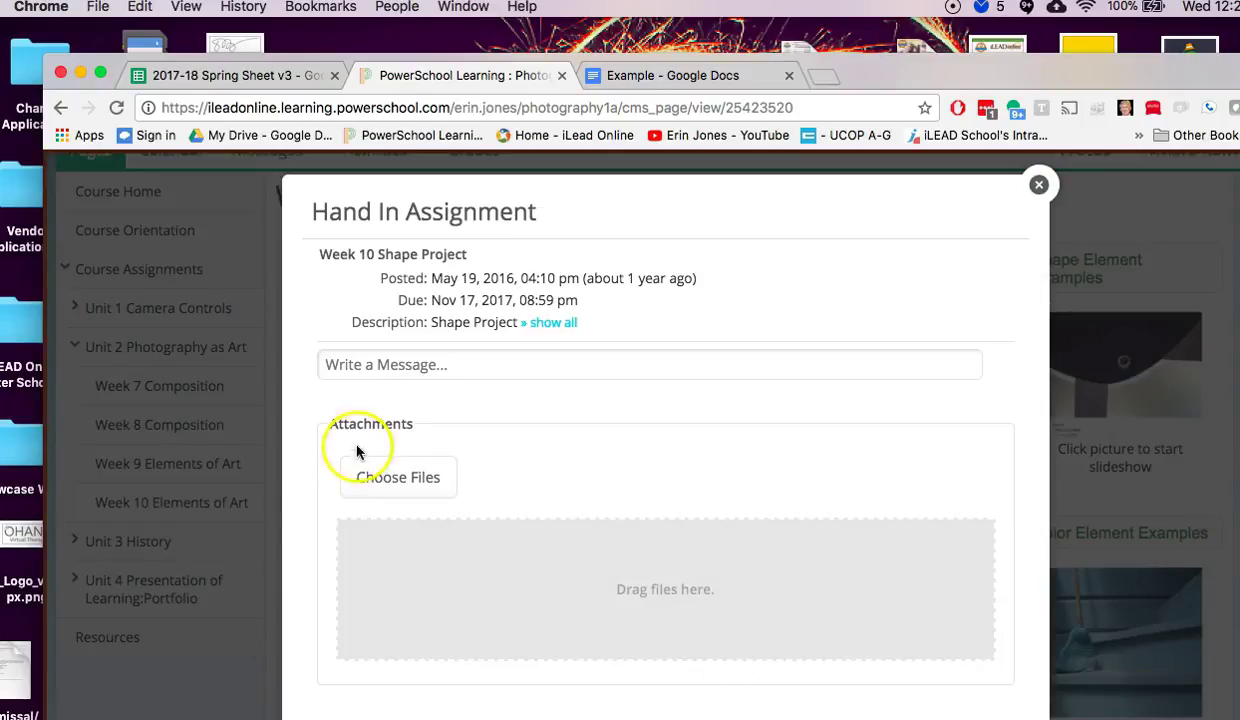
left_click(364, 480)
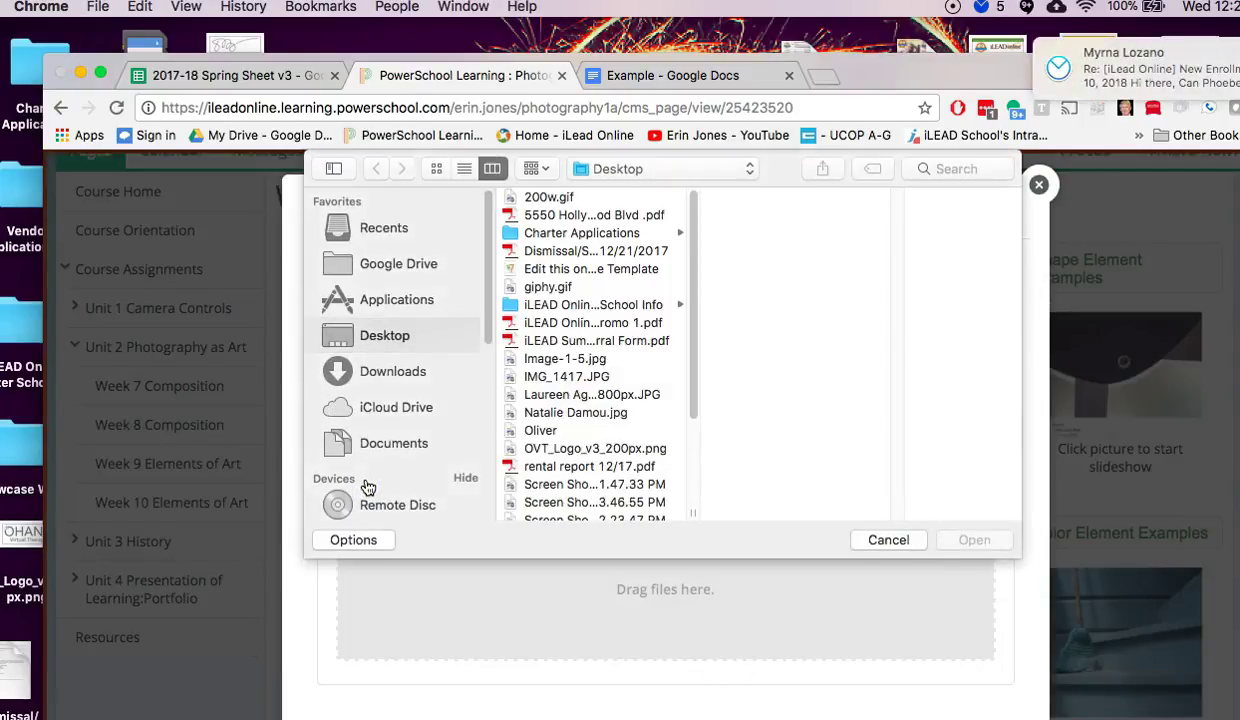
left_click(591, 288)
left_click(975, 541)
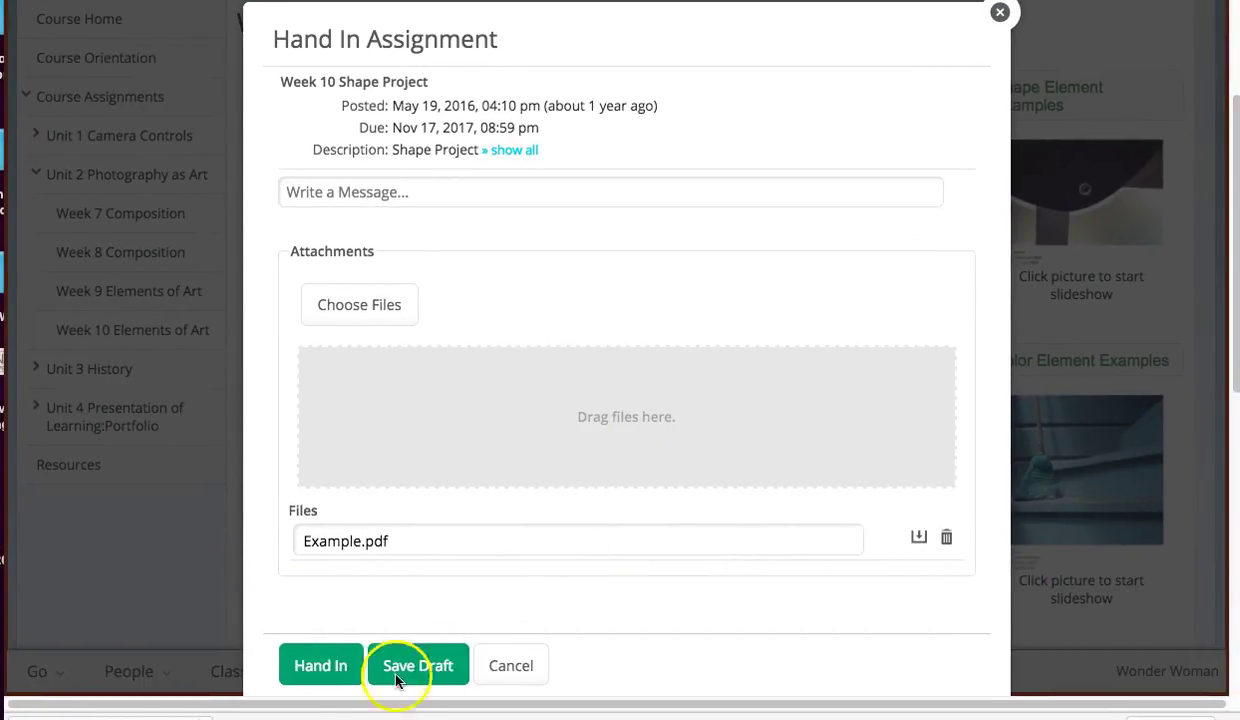
left_click(313, 668)
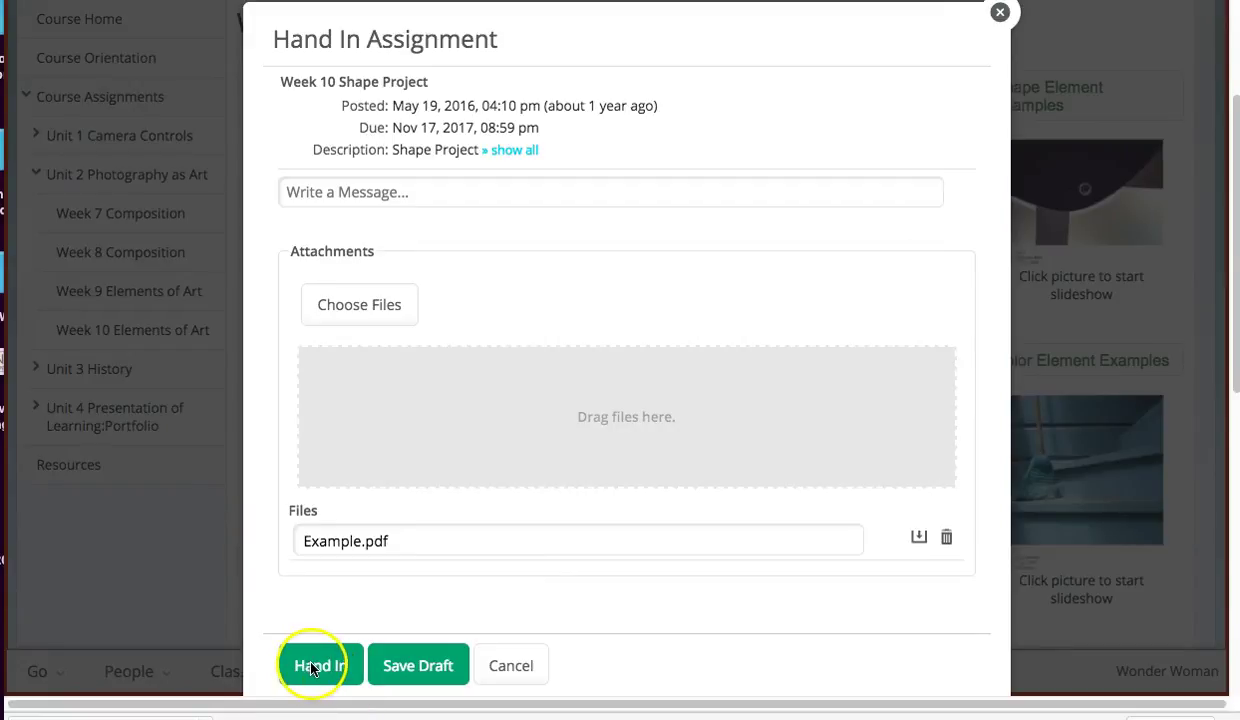
left_click(513, 668)
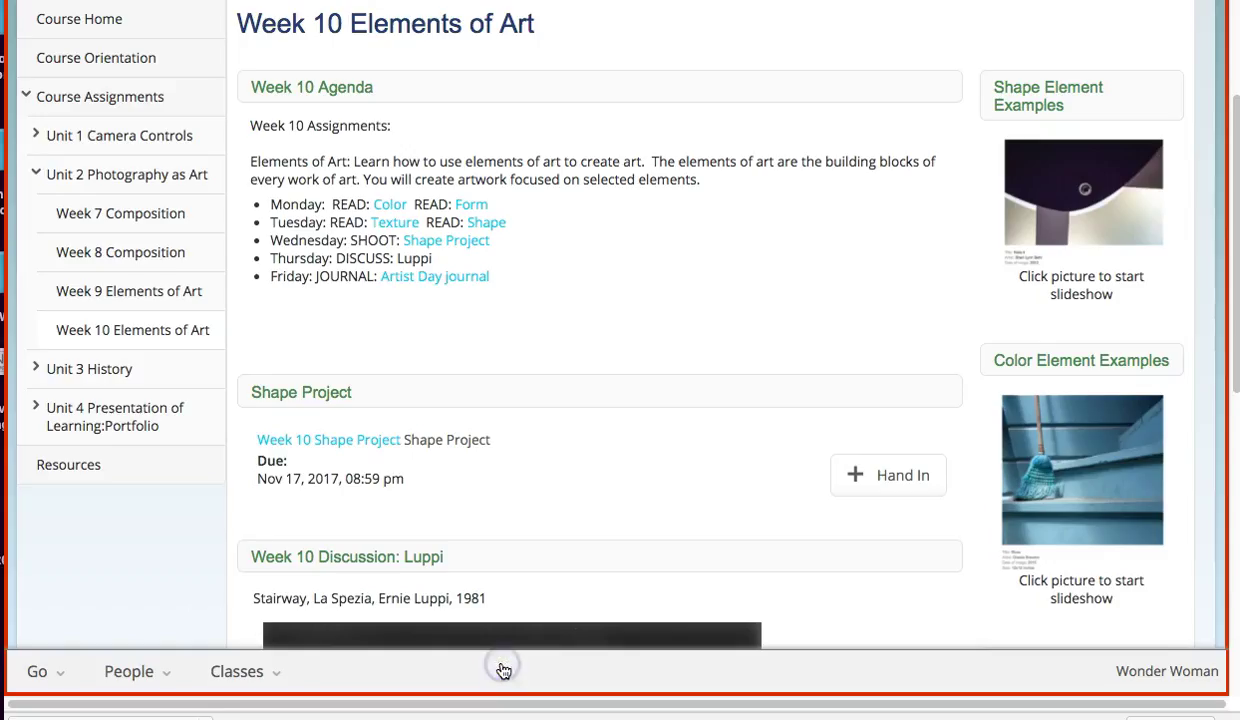
Attach the photo IMG_1417.JPG to the Shape Project hand-in form
left_click(889, 481)
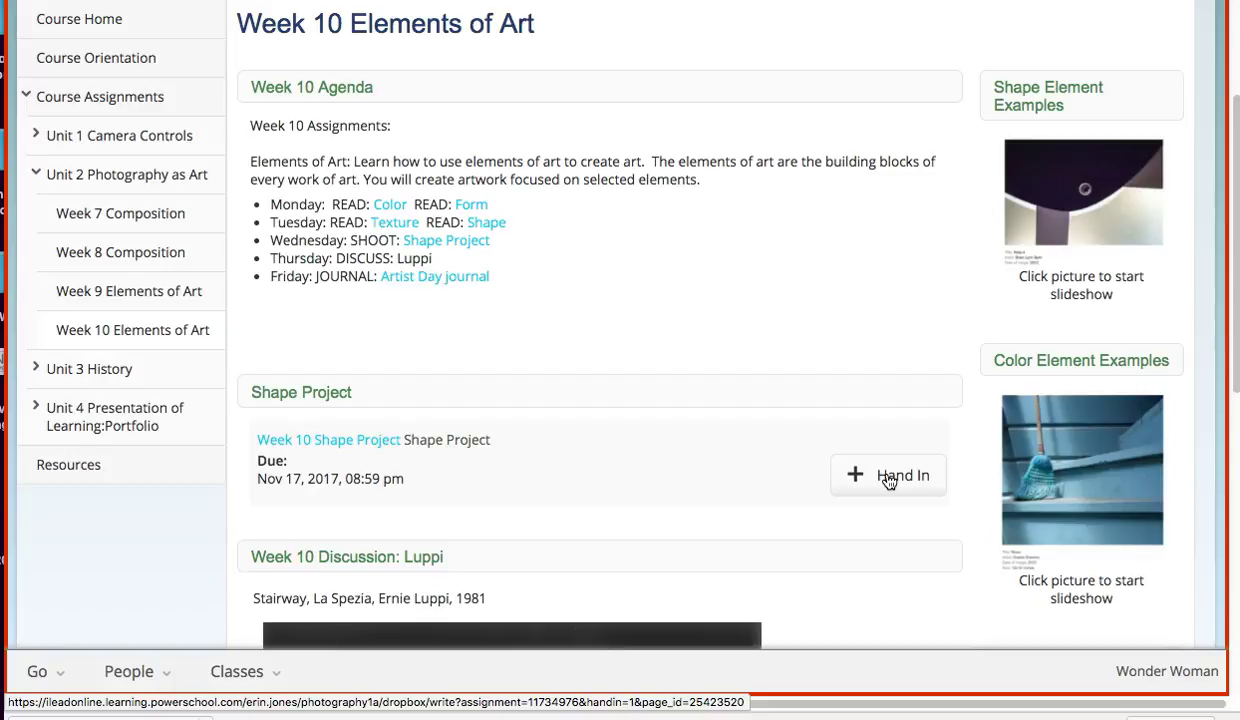
left_click(889, 481)
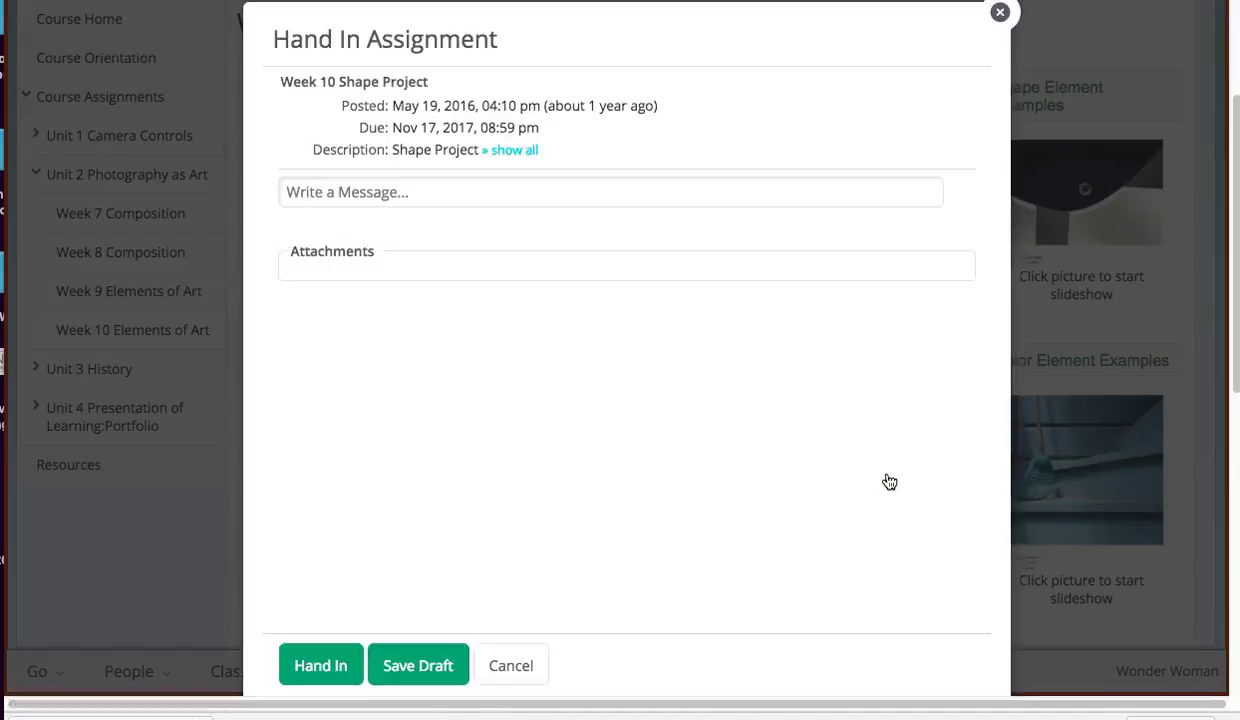
left_click(915, 455)
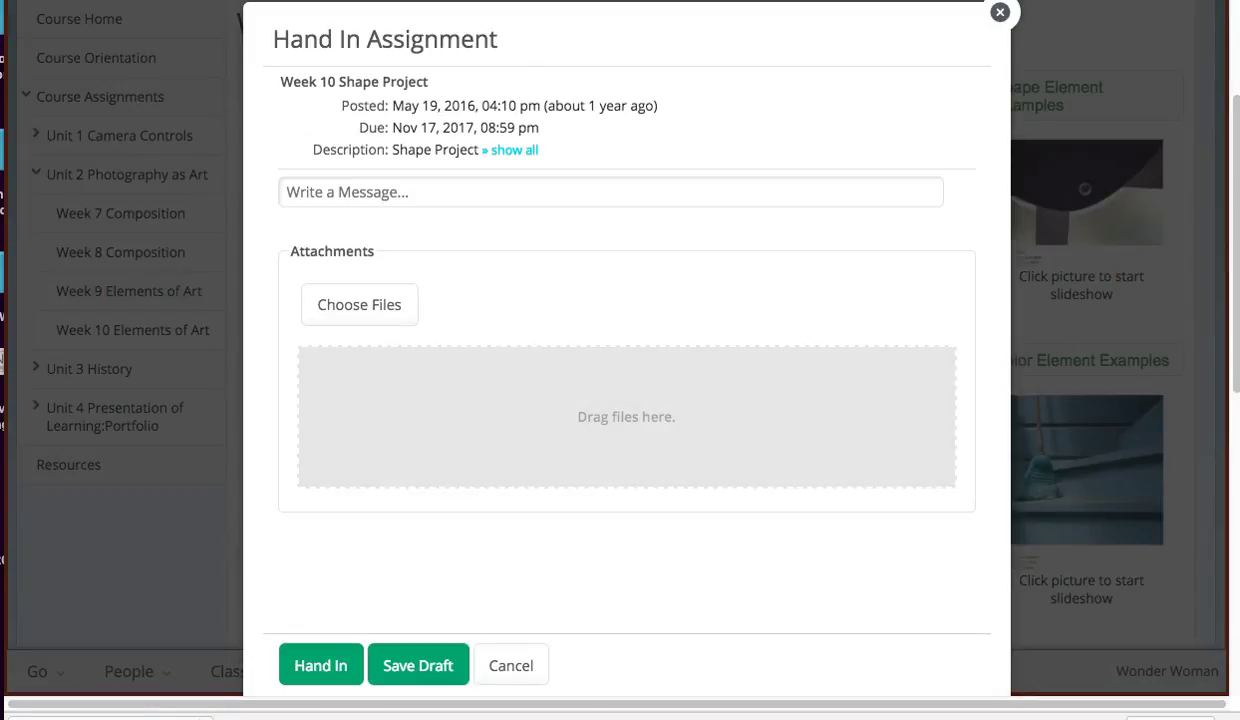
left_click_drag(1239, 330, 609, 431)
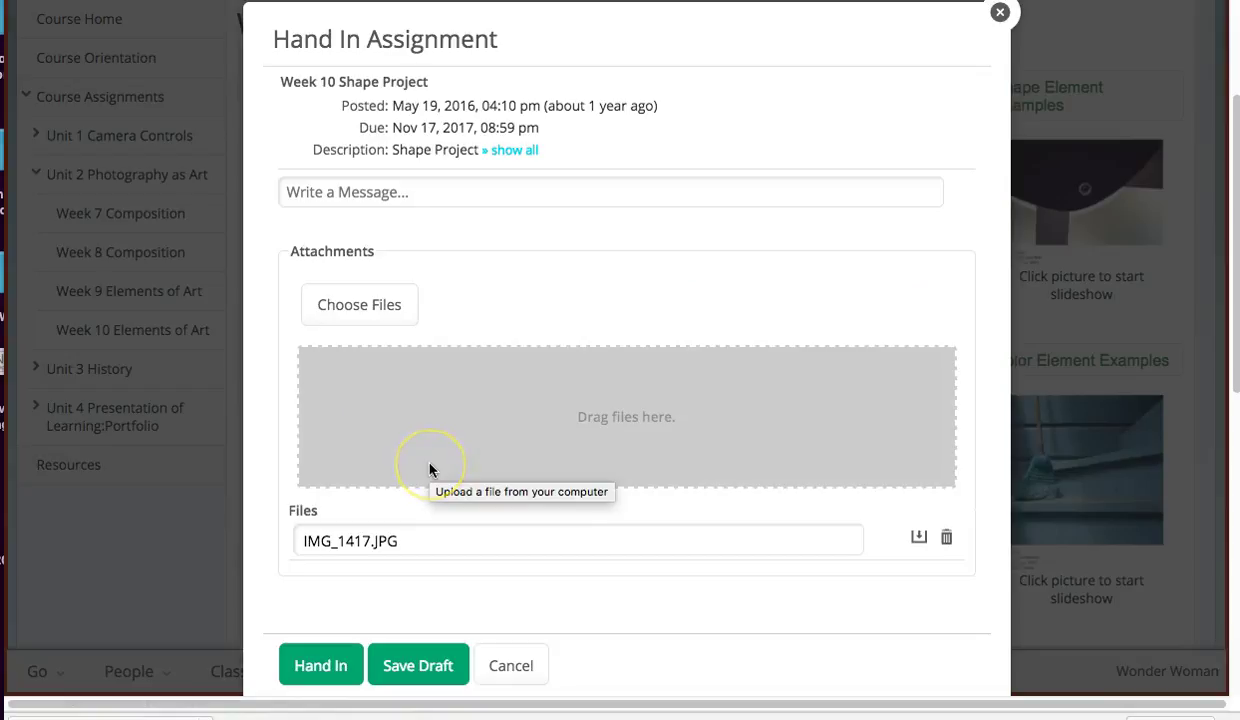
Cancel the Hand In Assignment dialog to return to the Week 10 Elements of Art page
scroll(429, 470, "down", 2)
left_click(385, 455)
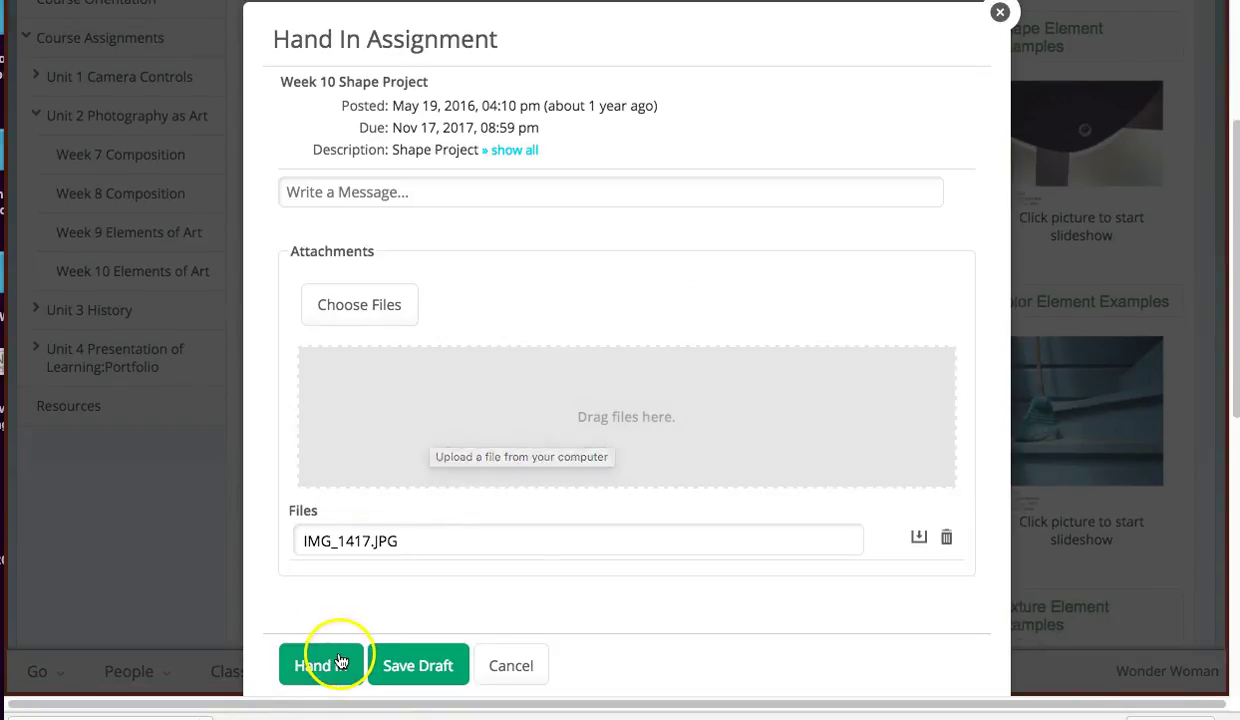
left_click(516, 664)
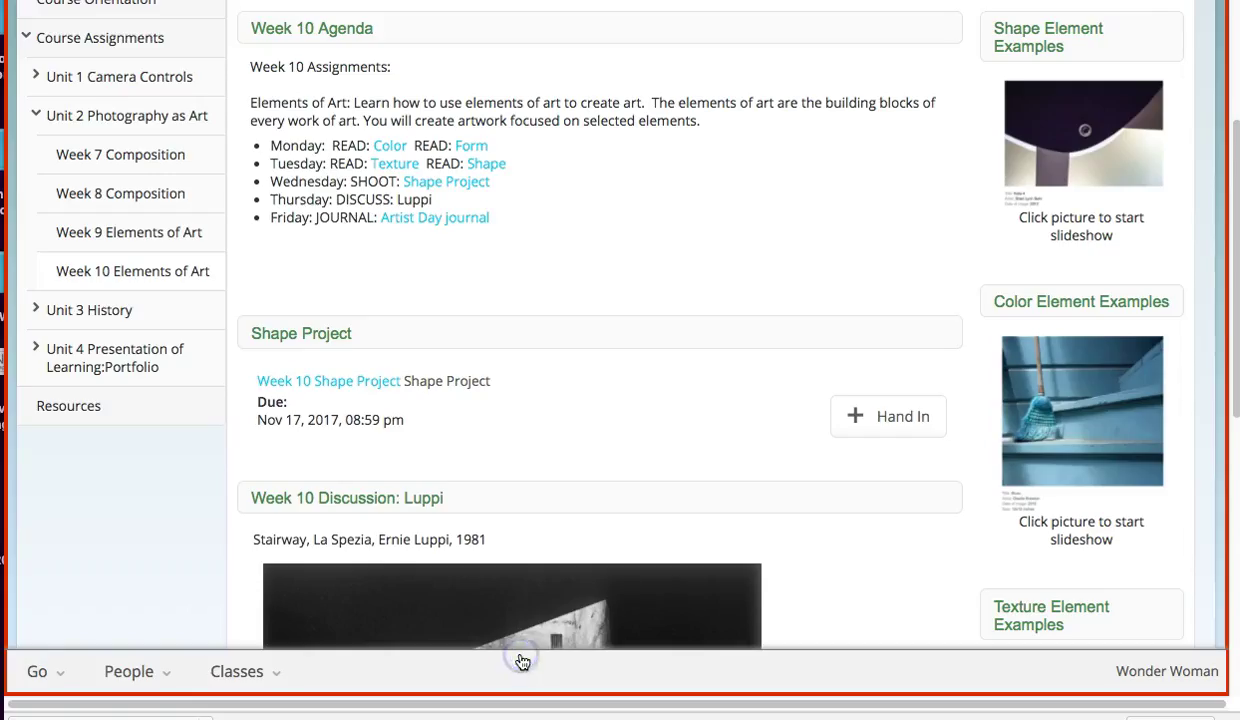
Go to Week 9 Elements of Art and check the Line Project's green handed-in mark
scroll(567, 383, "up", 2)
scroll(567, 383, "up", 3)
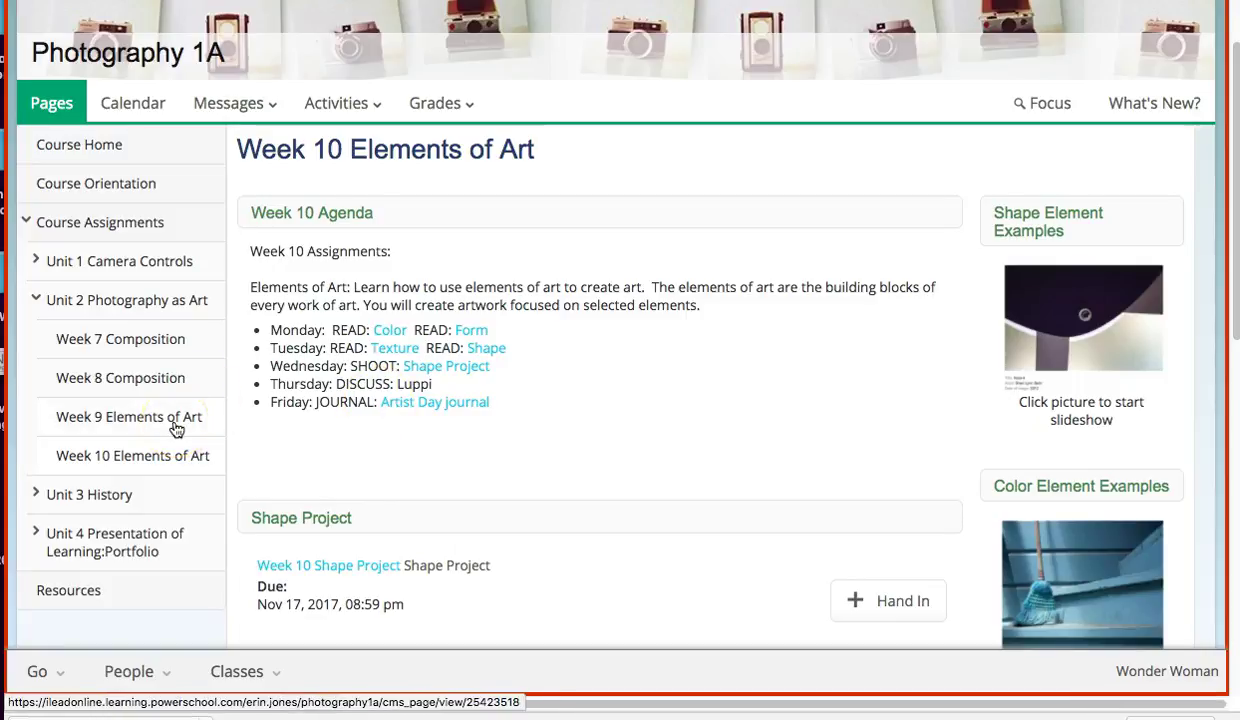
left_click(176, 428)
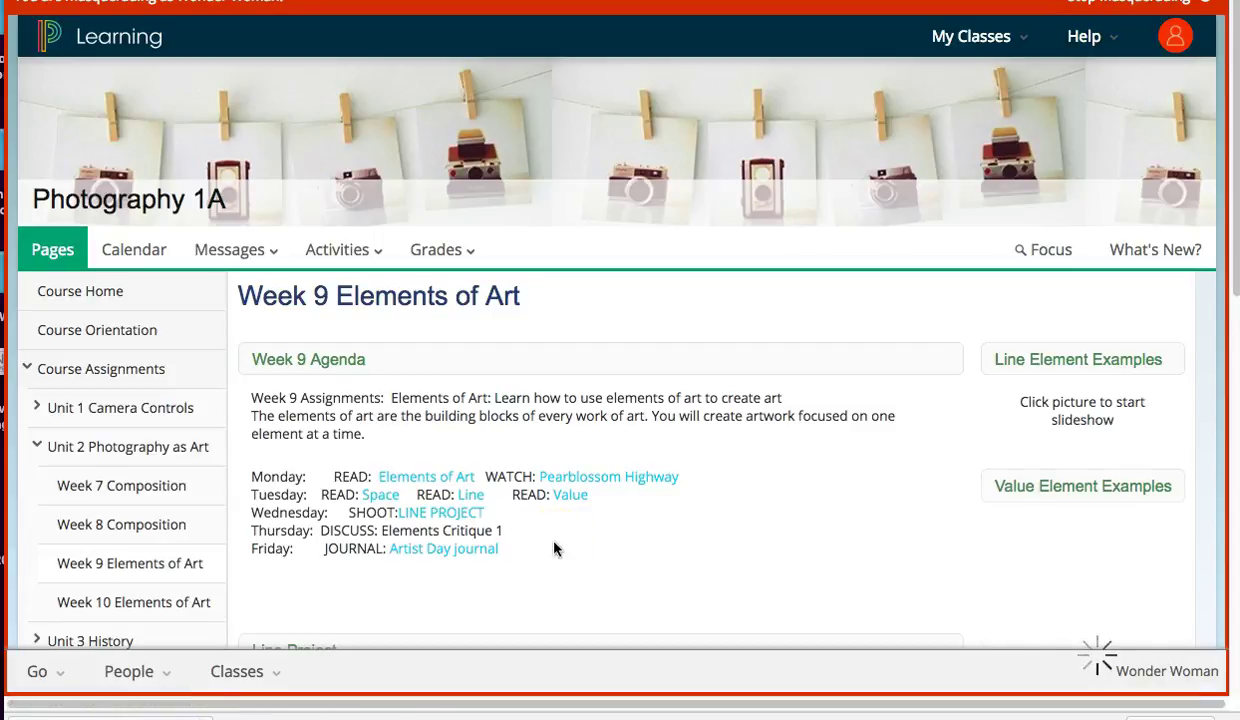
scroll(556, 548, "down", 5)
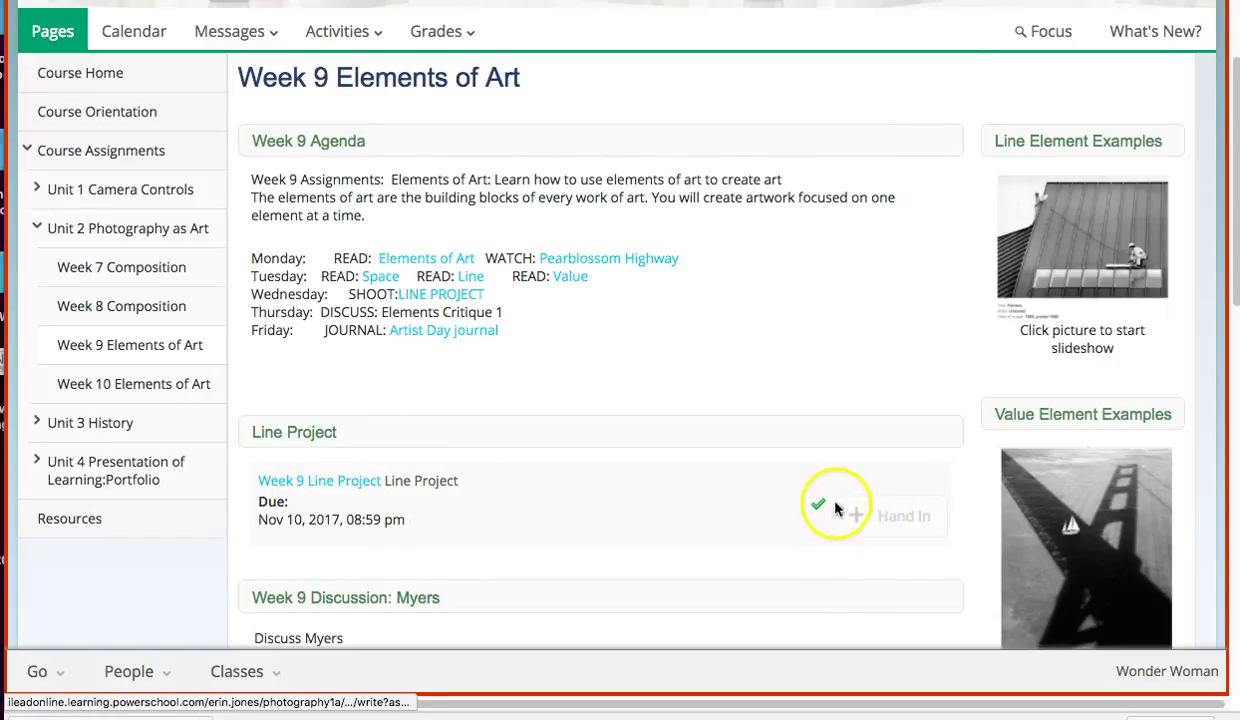
mouse_move(817, 510)
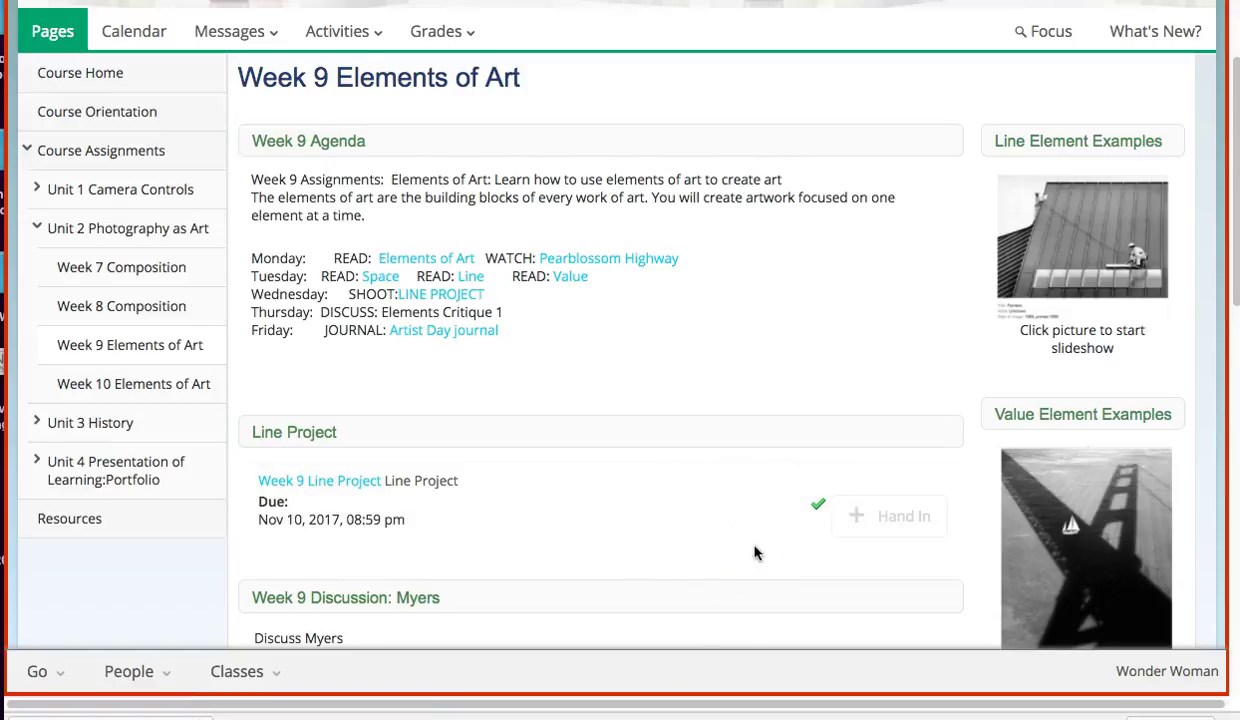
scroll(755, 553, "up", 2)
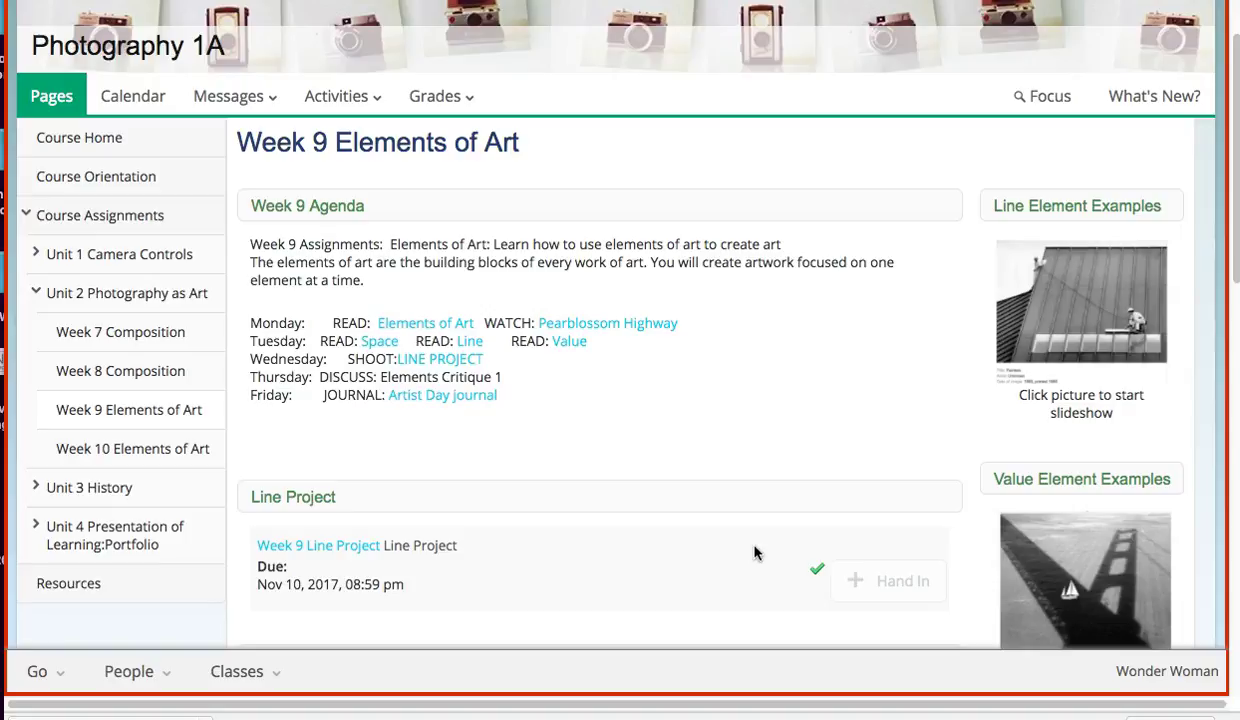
Open the student's gradebook from Grades and scroll down to the Week 9 Line Project
left_click(458, 100)
left_click(455, 139)
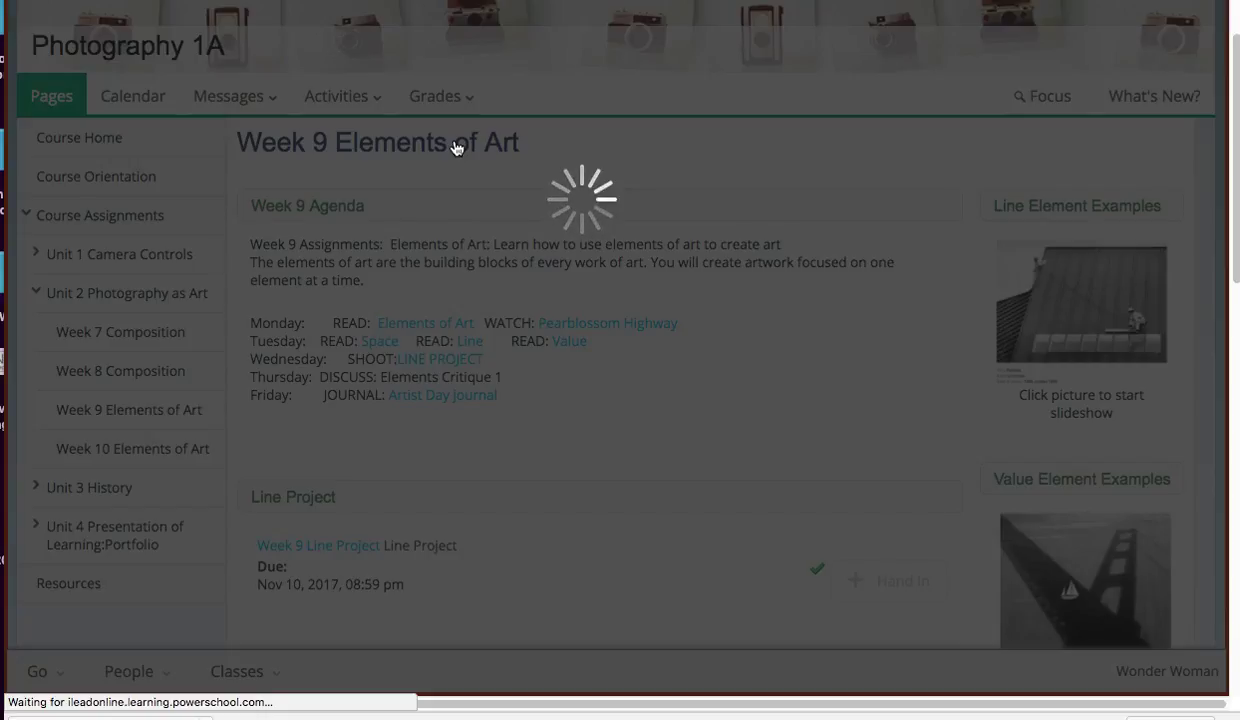
left_click(84, 17)
left_click(429, 457)
scroll(429, 457, "down", 2)
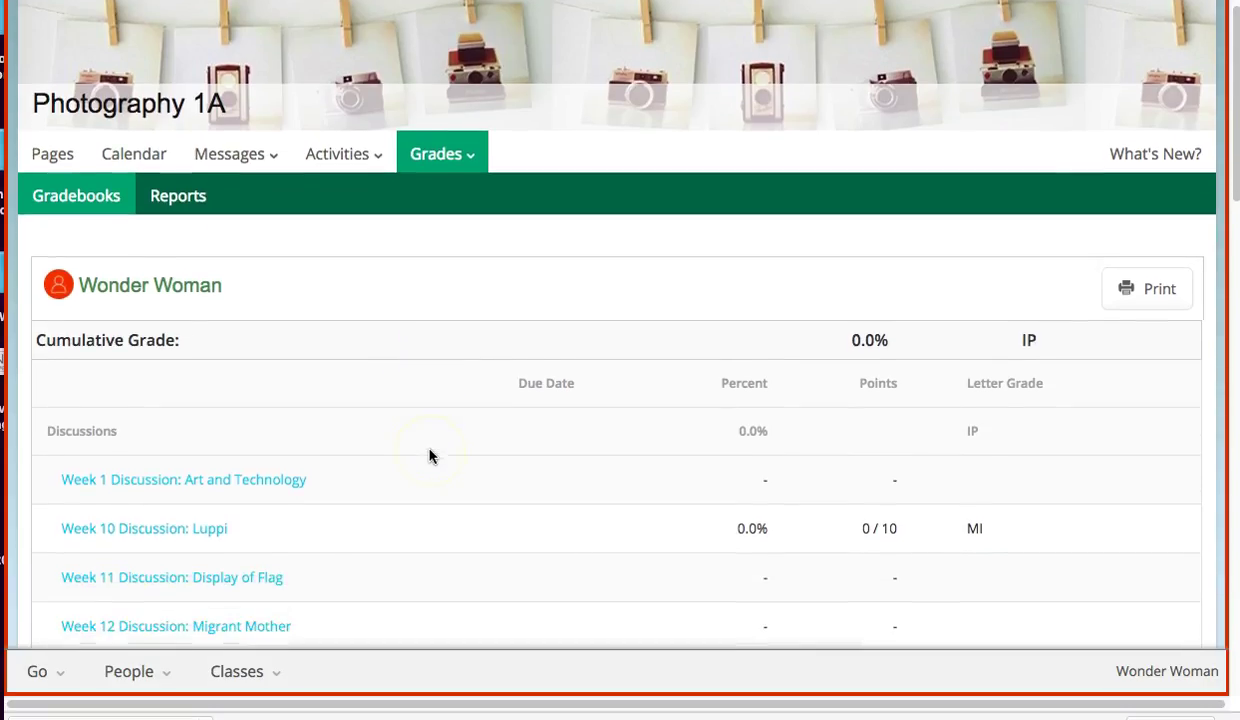
scroll(429, 457, "down", 2)
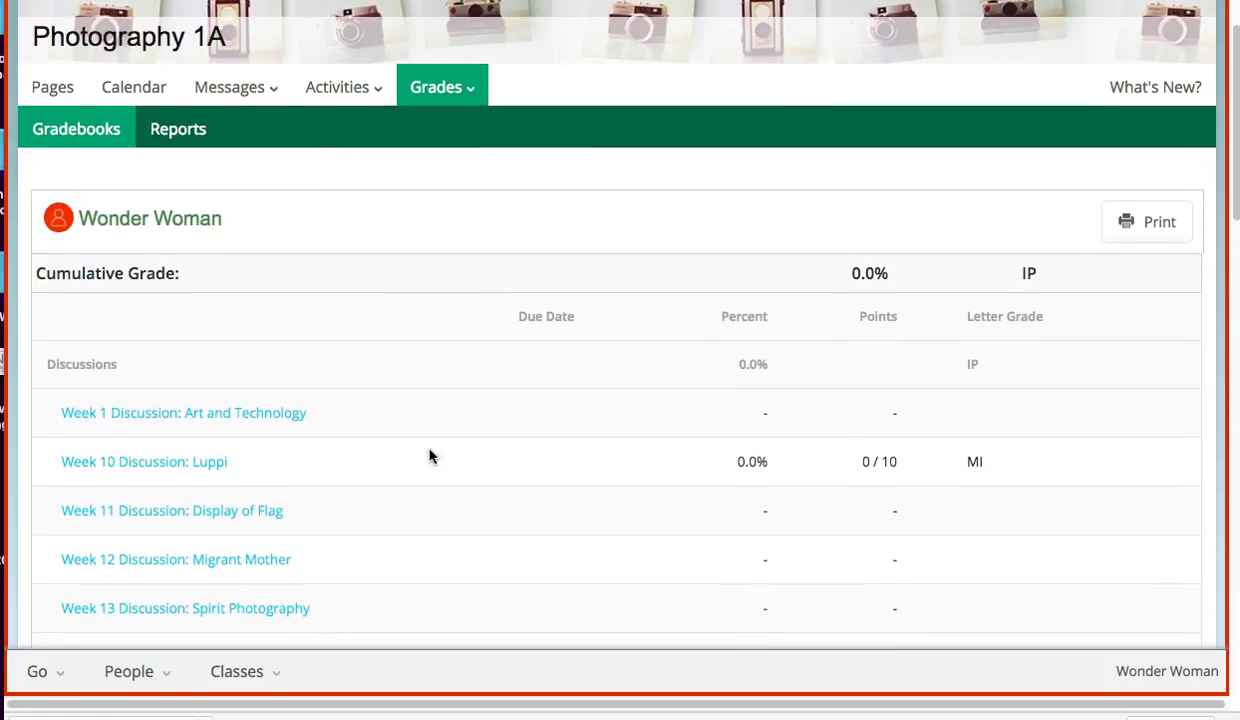
scroll(429, 457, "down", 7)
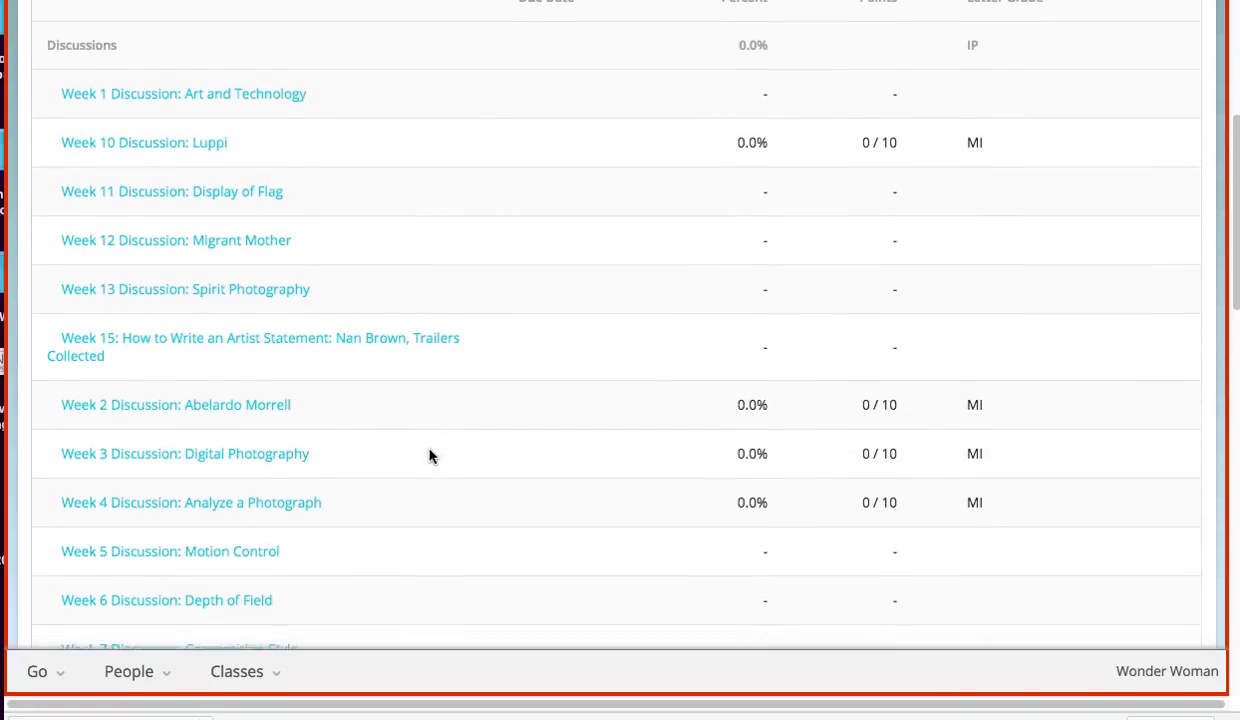
scroll(429, 457, "down", 9)
scroll(429, 457, "down", 10)
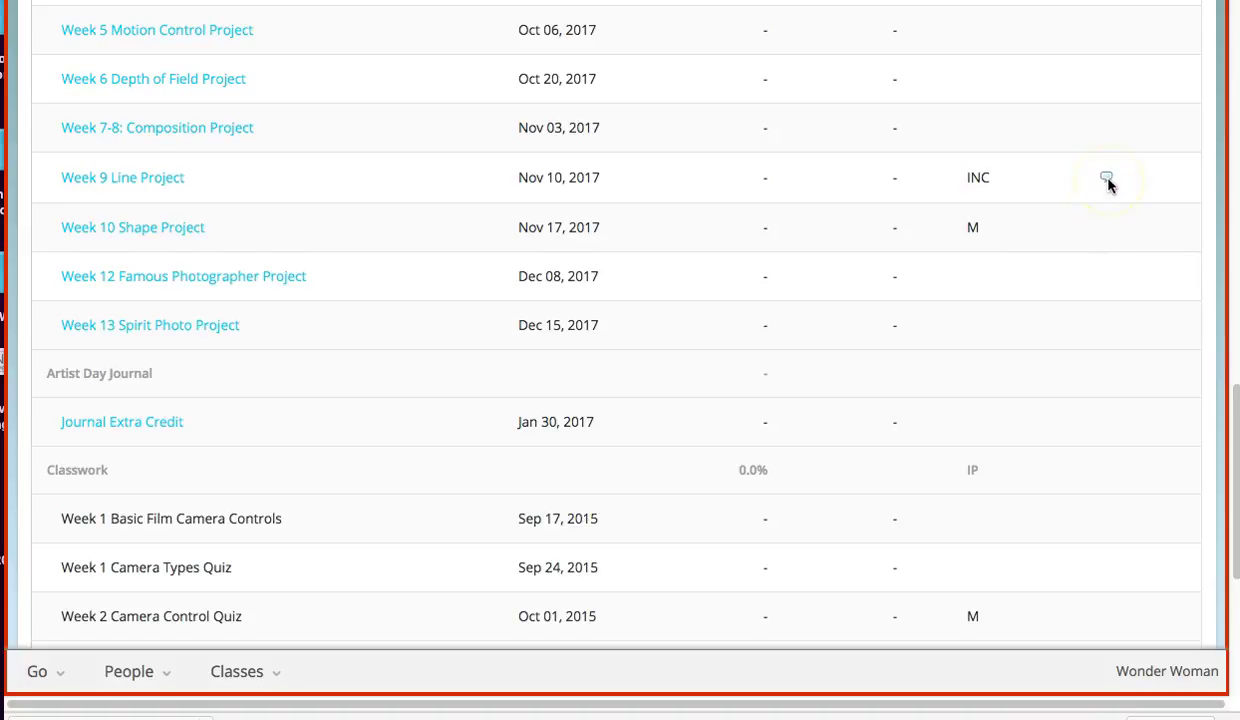
Read the teacher's feedback comment beside the Line Project's INC grade, then close it
left_click(1106, 179)
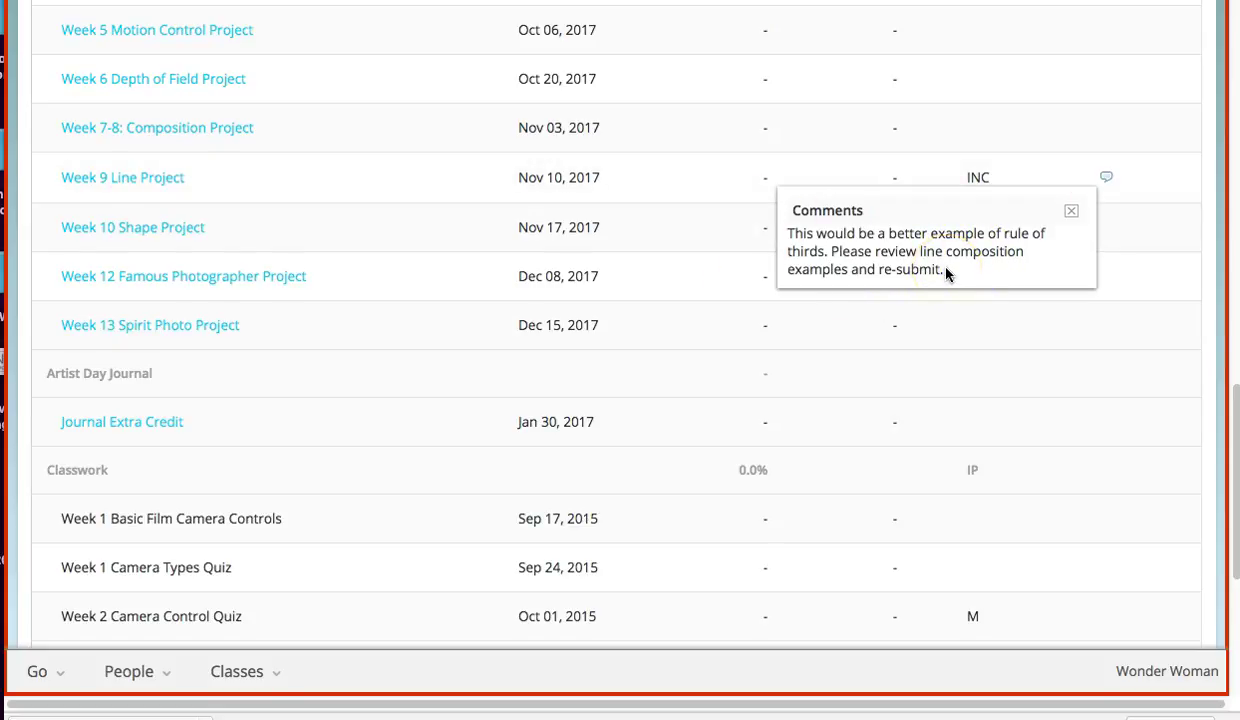
left_click(1071, 210)
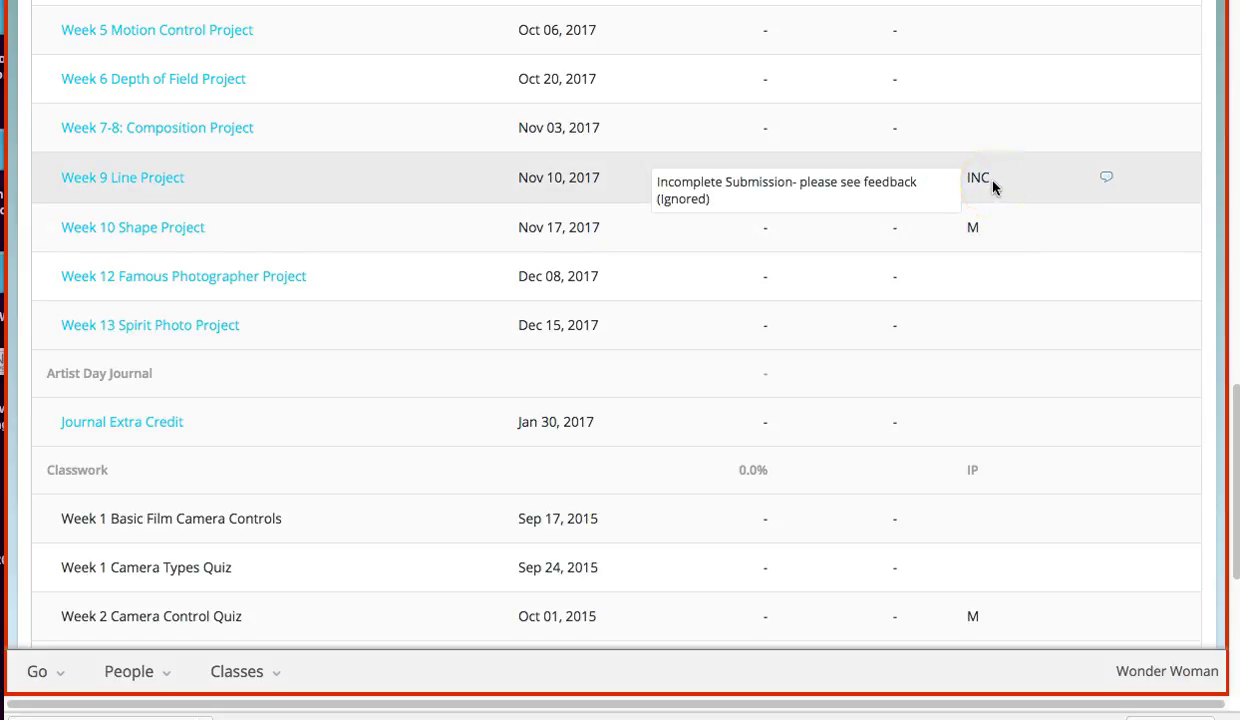
left_click_drag(1005, 182, 961, 178)
left_click(1106, 177)
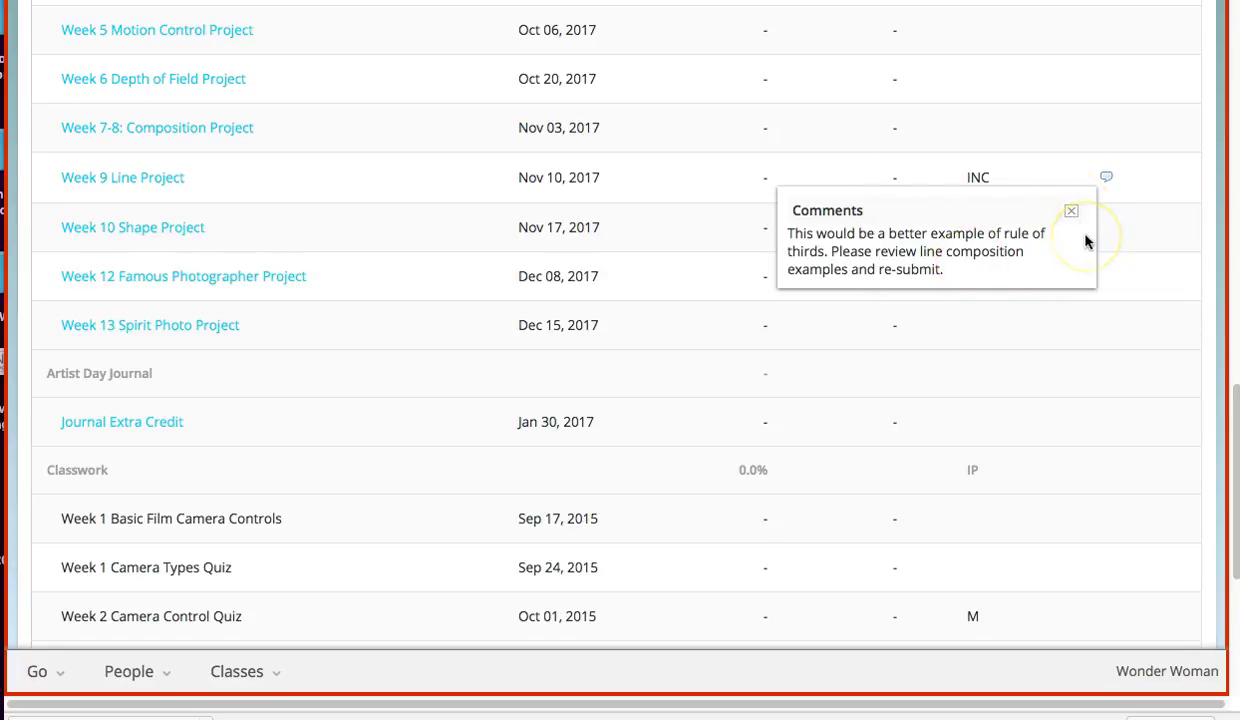
left_click(1072, 212)
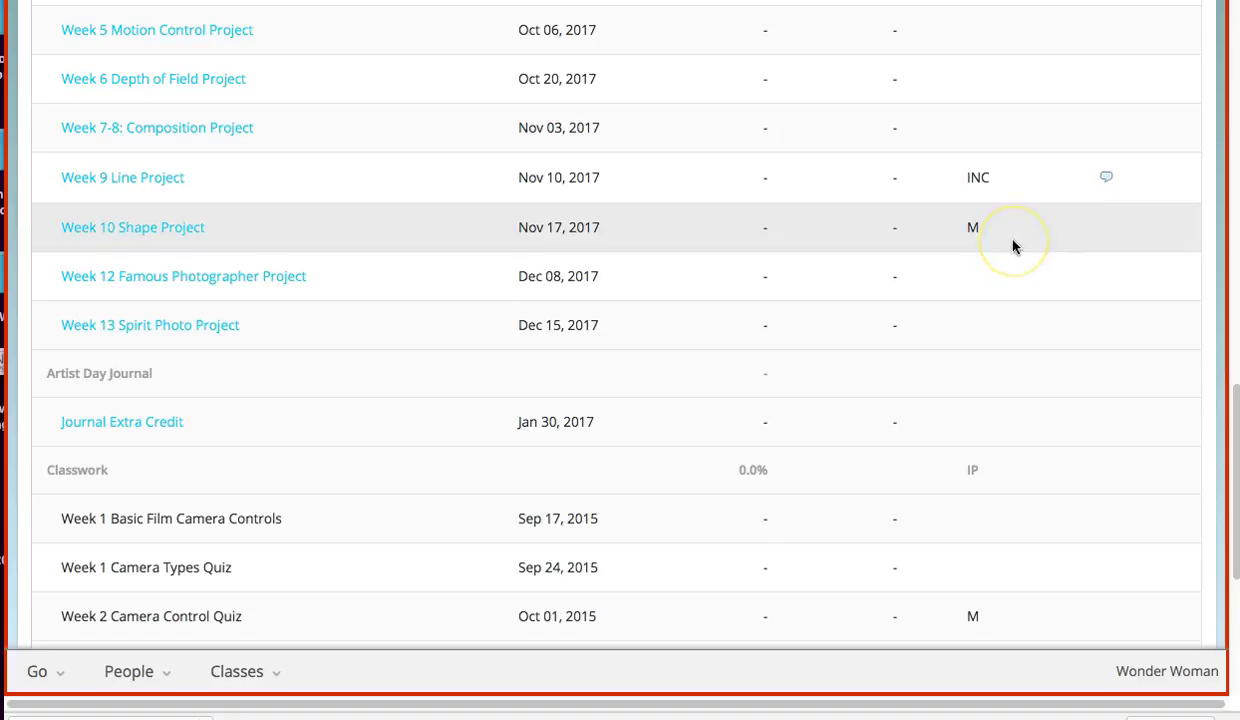
scroll(722, 254, "up", 10)
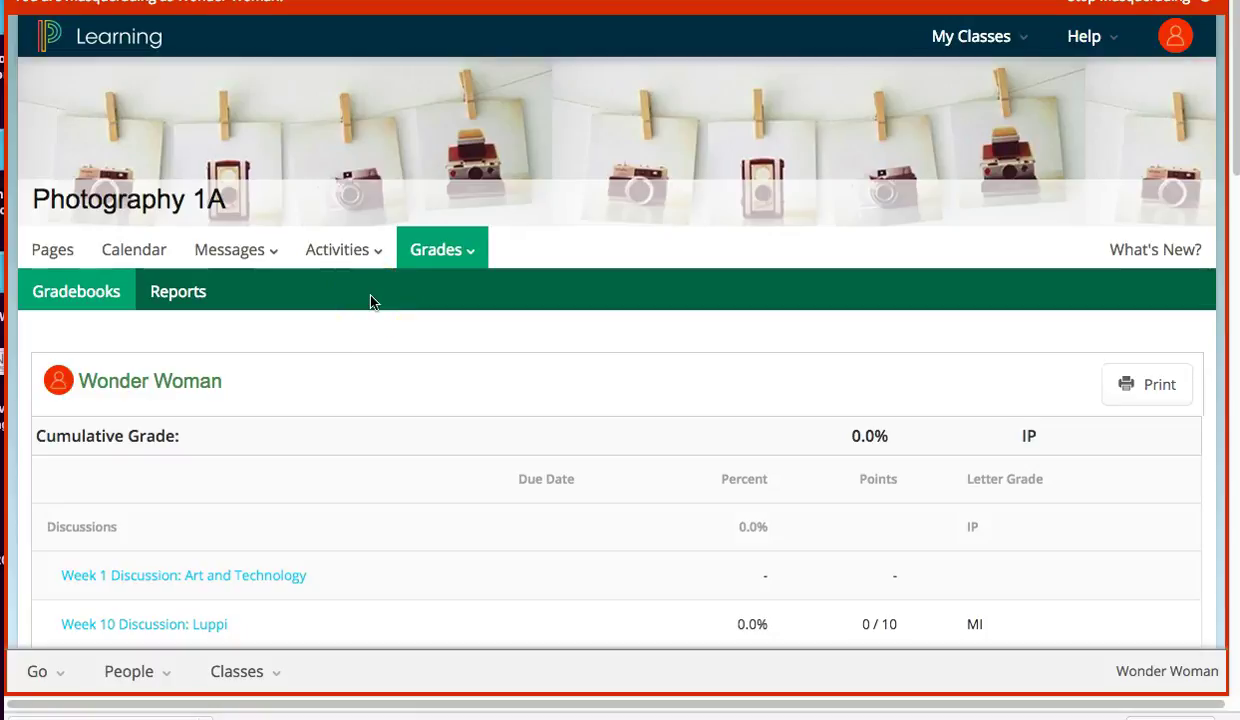
left_click(393, 451)
scroll(392, 452, "down", 3)
scroll(392, 453, "down", 10)
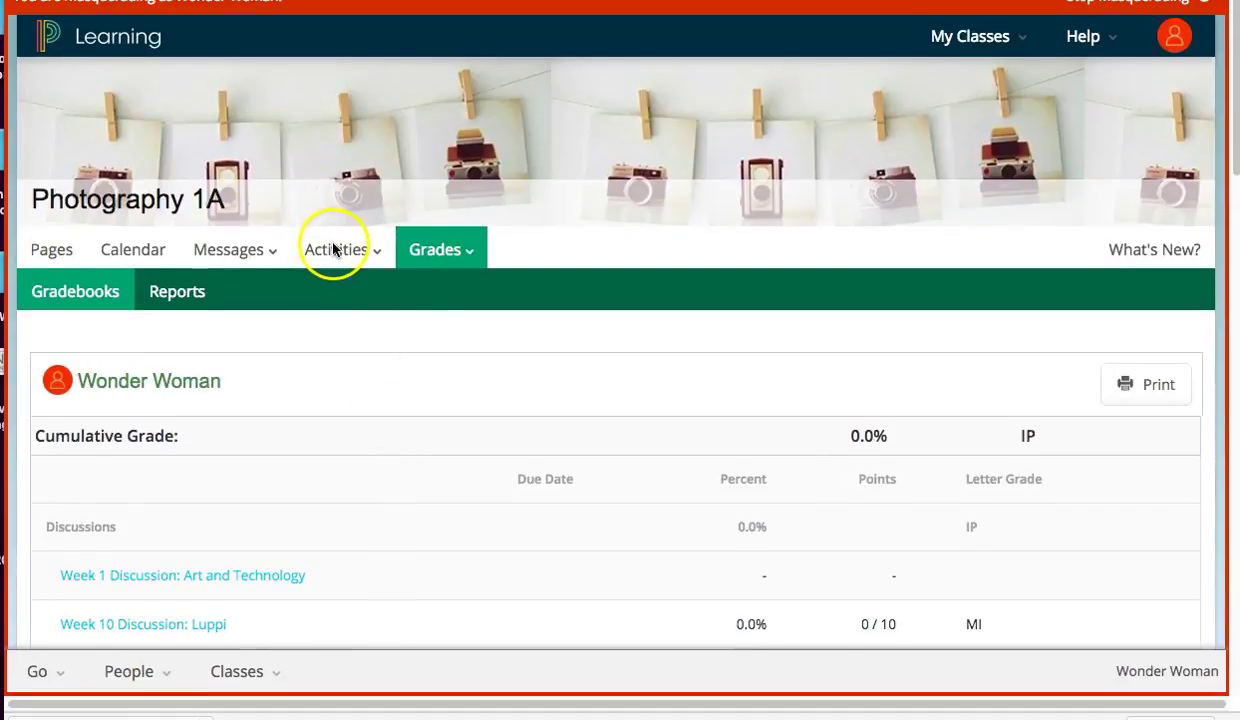
Open Activities > Assignments and find the Week 9 Line Project's handed-in check
left_click(333, 249)
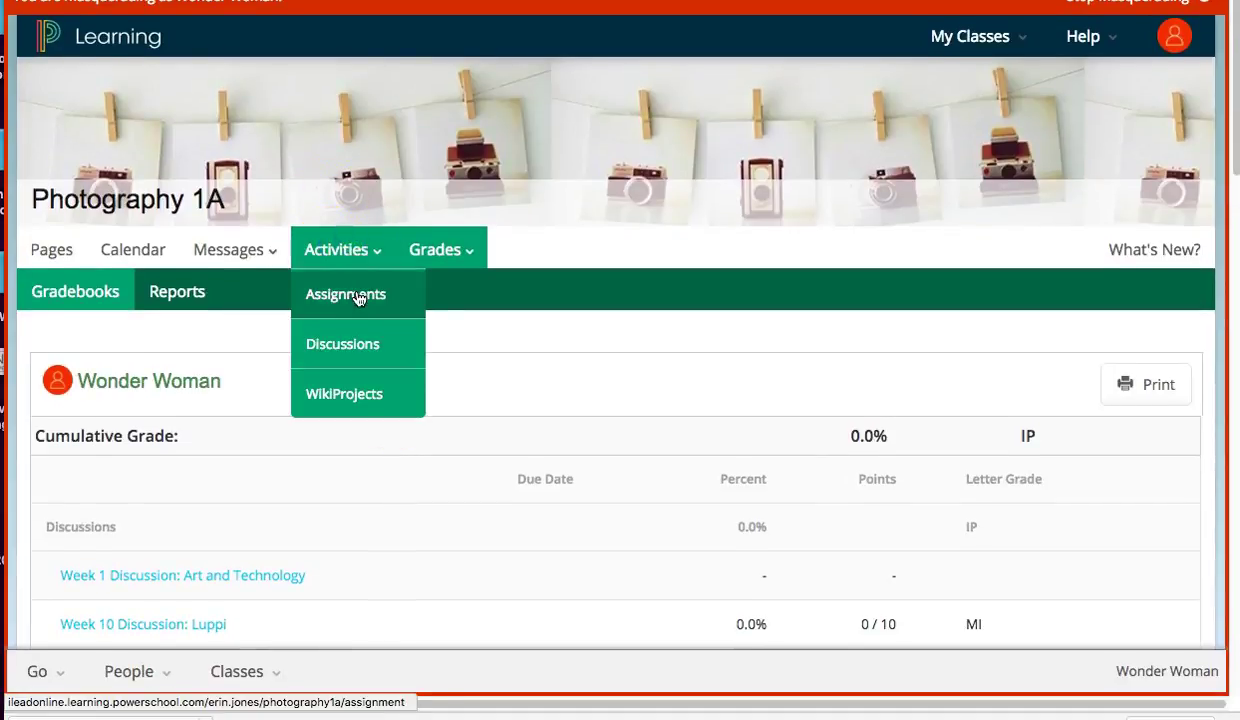
left_click(358, 296)
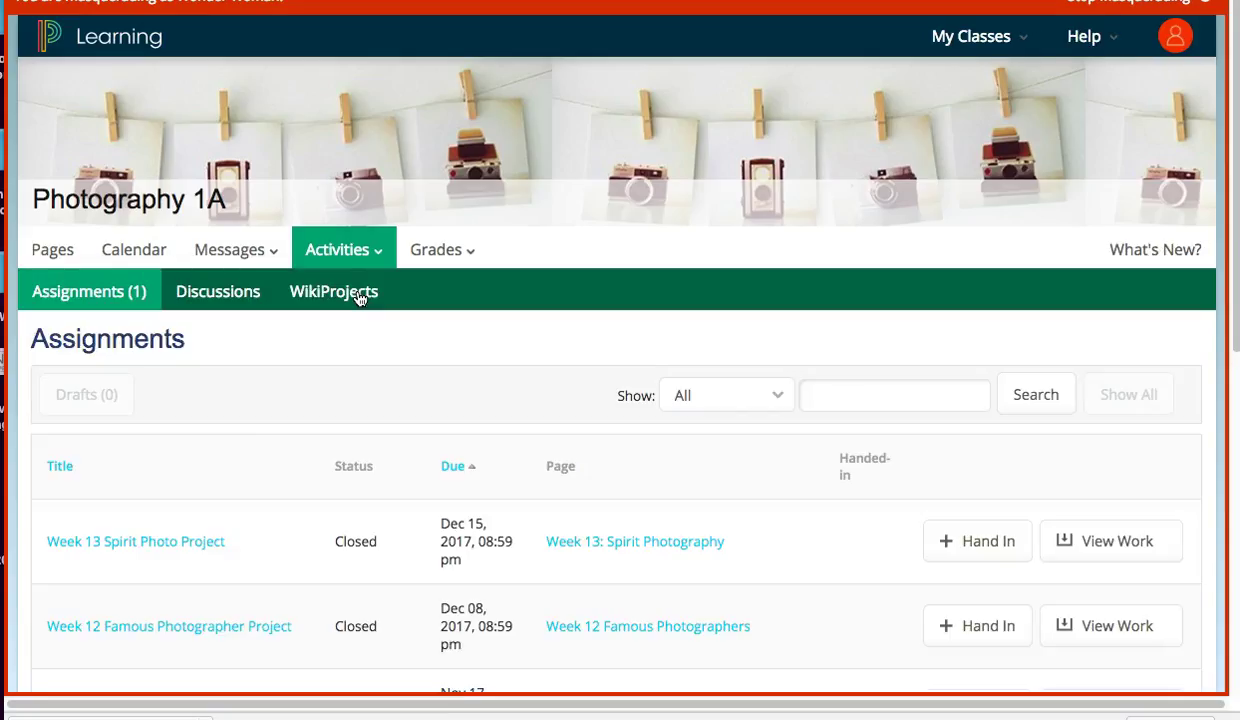
left_click(518, 422)
scroll(518, 422, "down", 4)
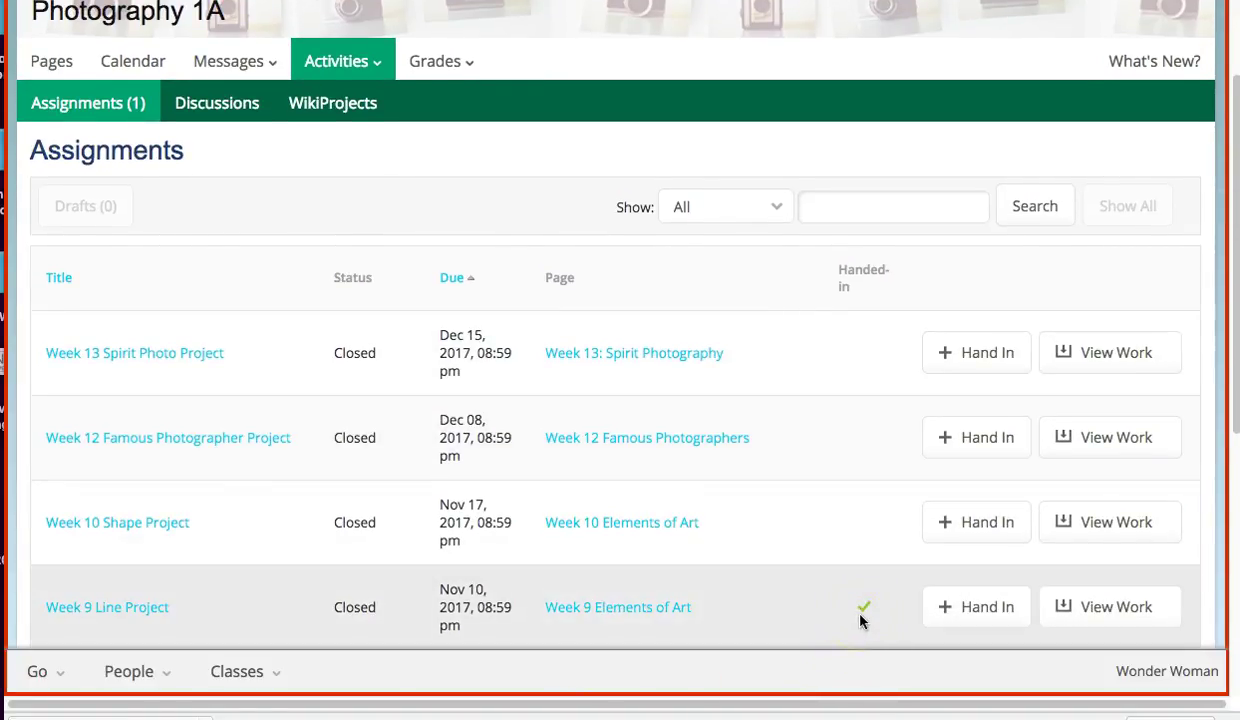
left_click(864, 614)
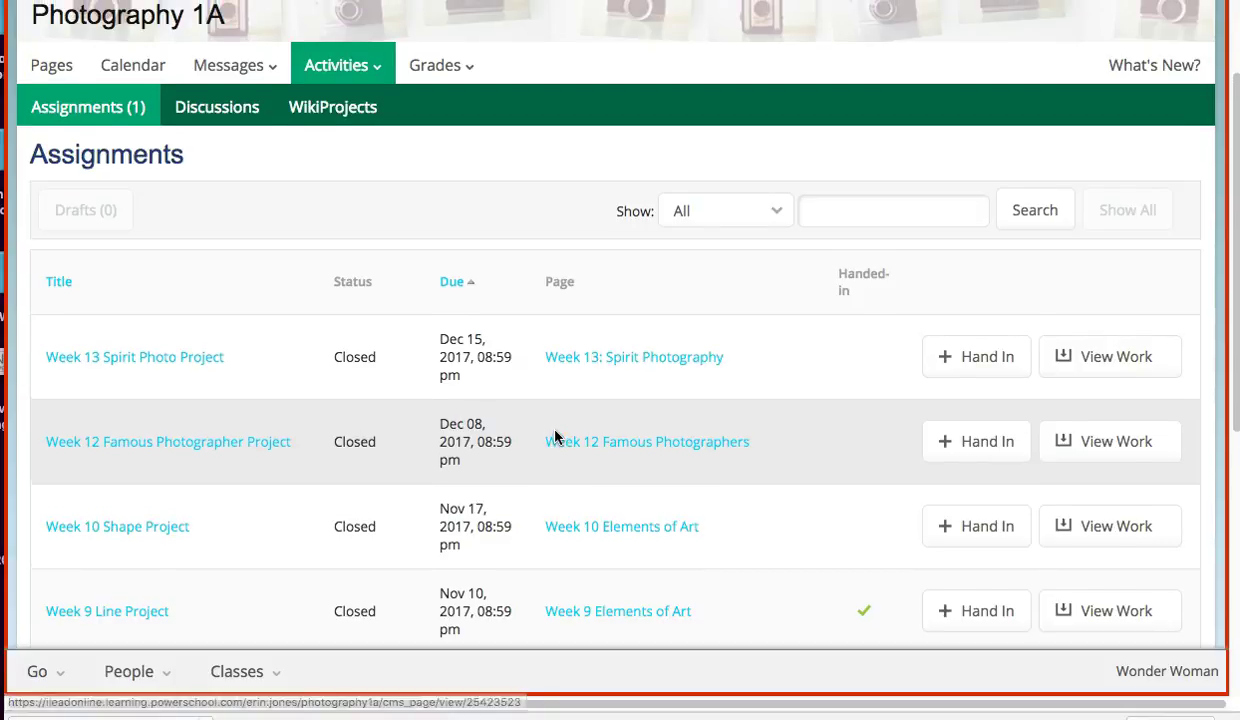
scroll(555, 437, "up", 3)
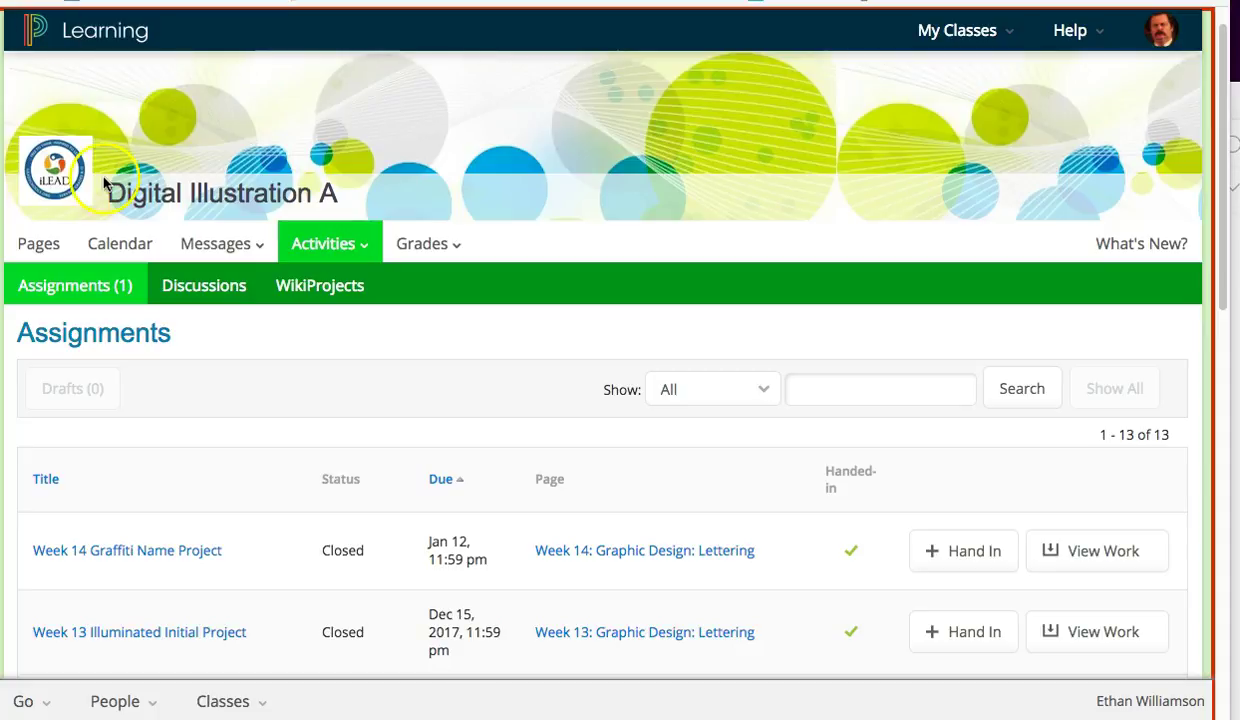
Open and reload the Digital Illustration A Assignments list from Activities
left_click(349, 246)
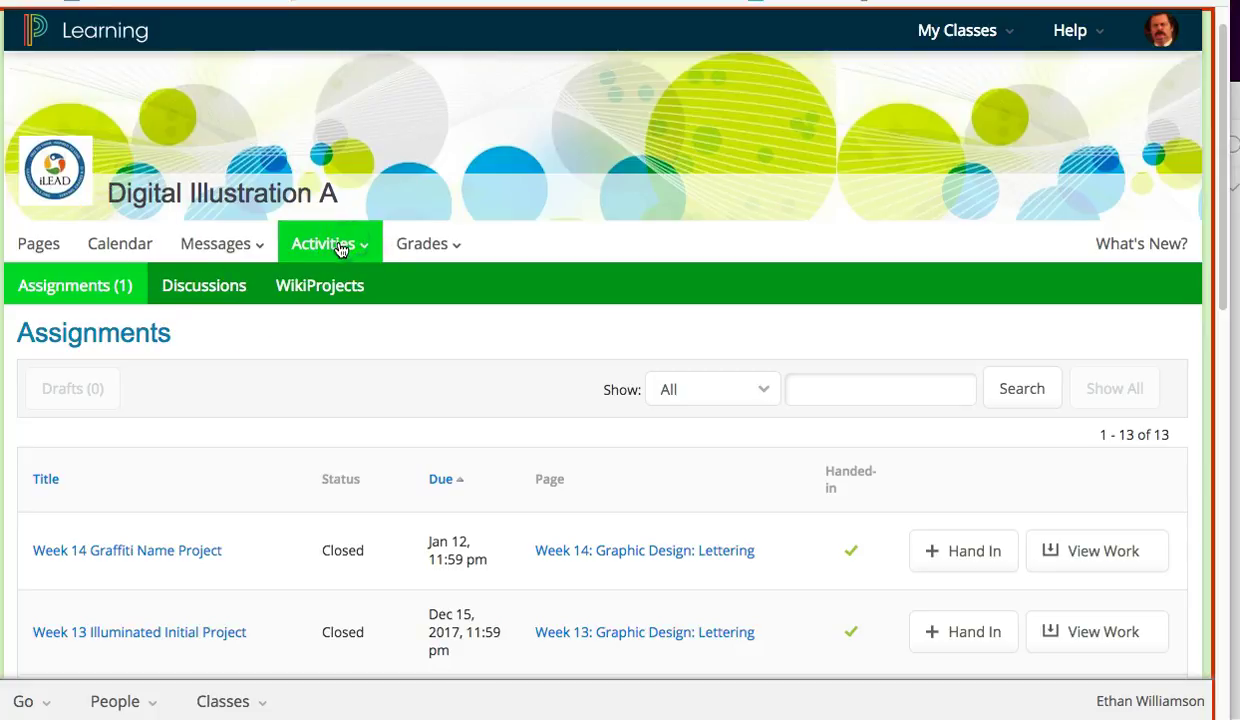
left_click(110, 290)
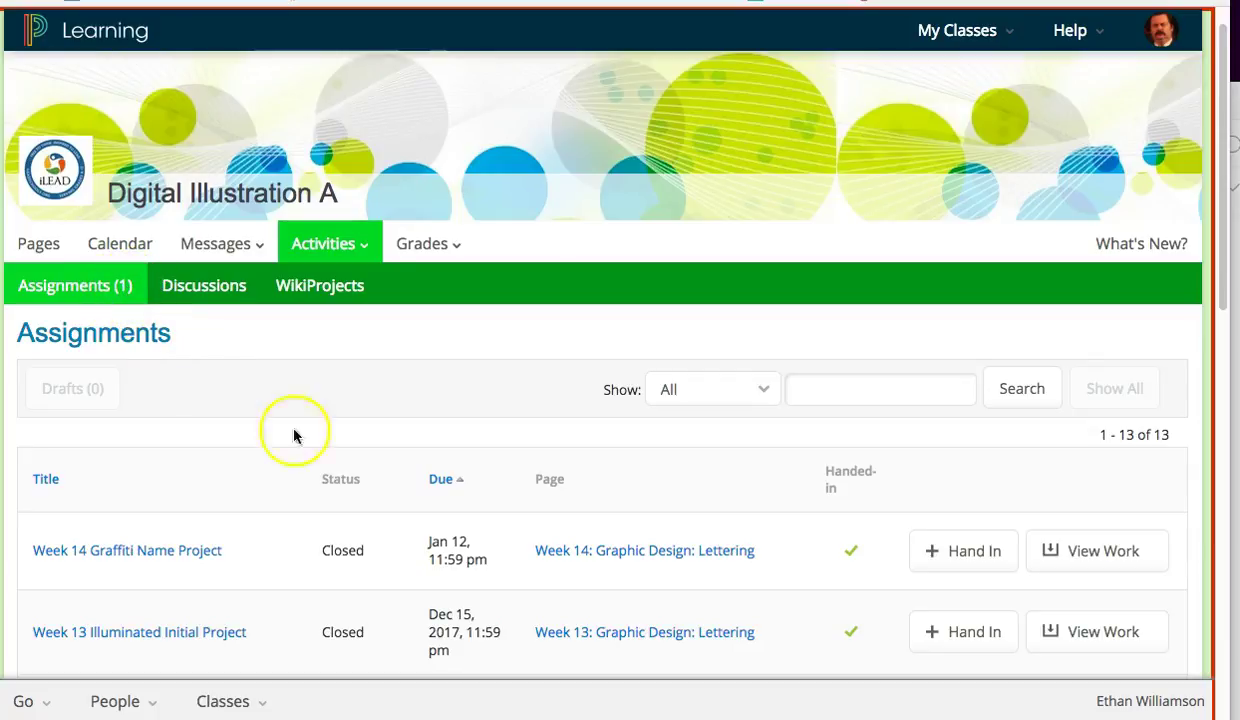
left_click(103, 292)
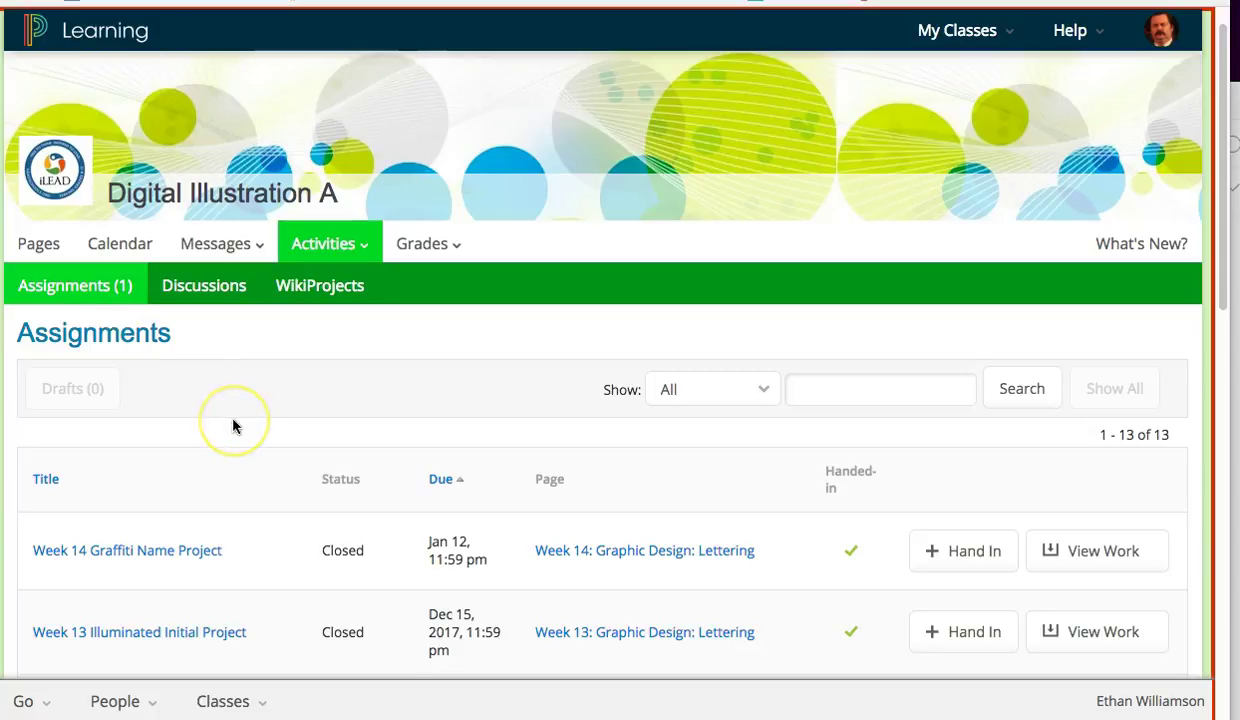
Scroll the handed-in projects and view the Week 8 Space Project's one submitted work item
scroll(233, 426, "down", 1)
scroll(233, 426, "down", 2)
scroll(233, 426, "down", 1)
scroll(233, 426, "down", 1)
scroll(233, 426, "up", 1)
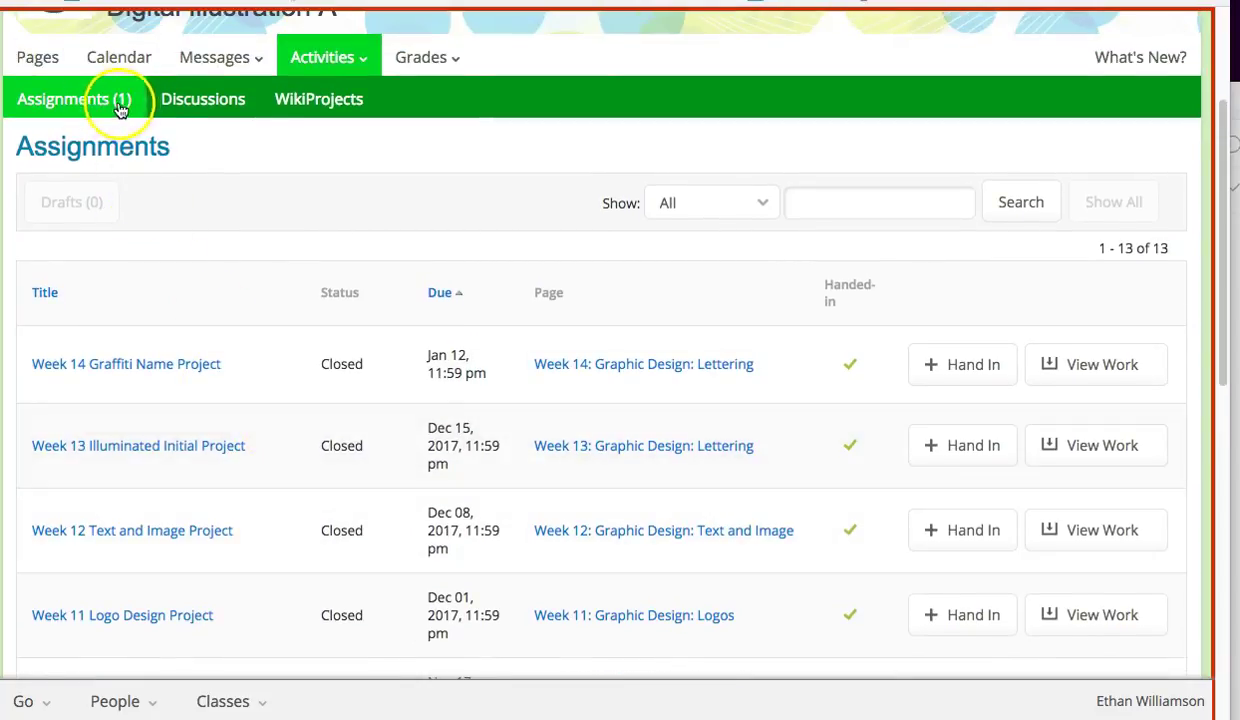
scroll(424, 510, "down", 1)
scroll(424, 510, "down", 3)
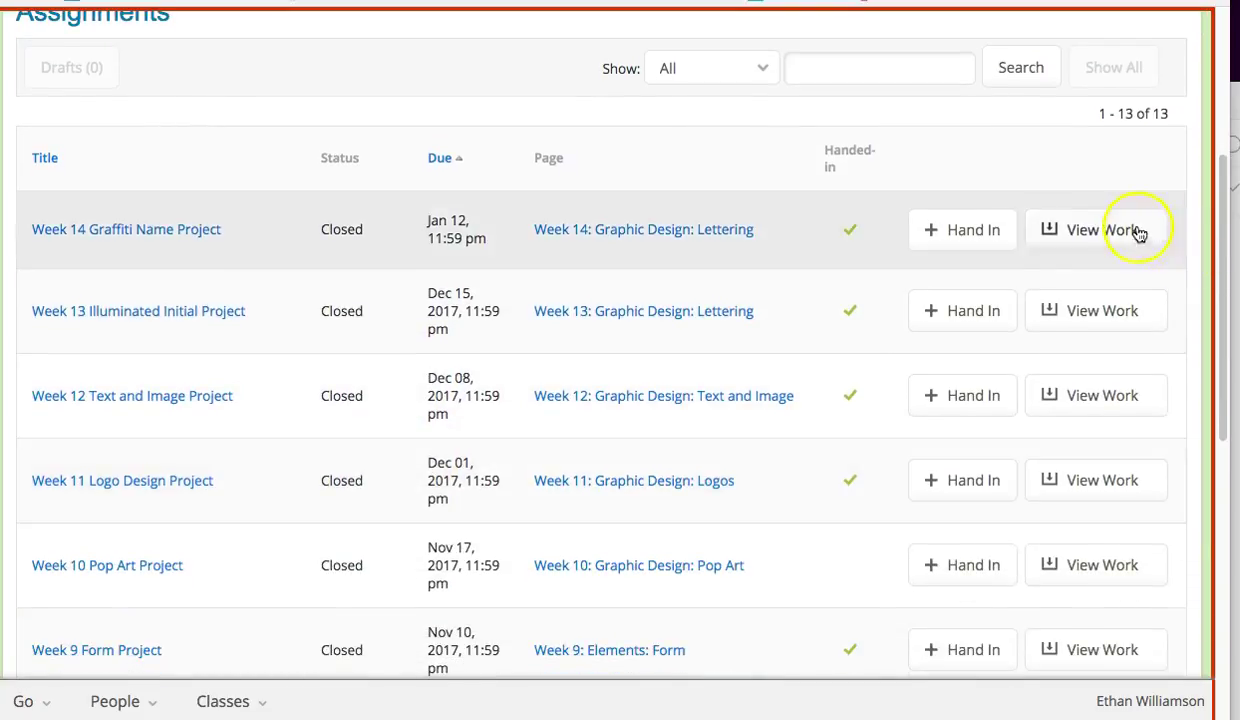
scroll(1127, 516, "down", 5)
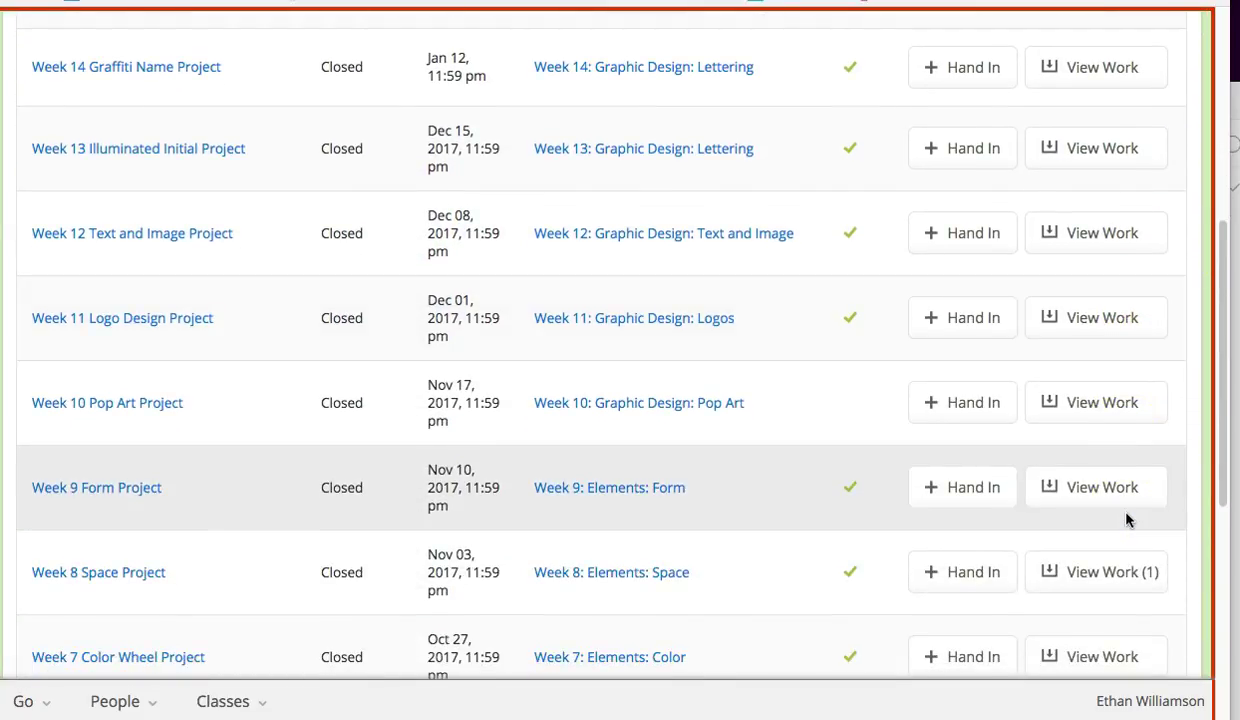
scroll(1127, 519, "down", 1)
left_click(1082, 538)
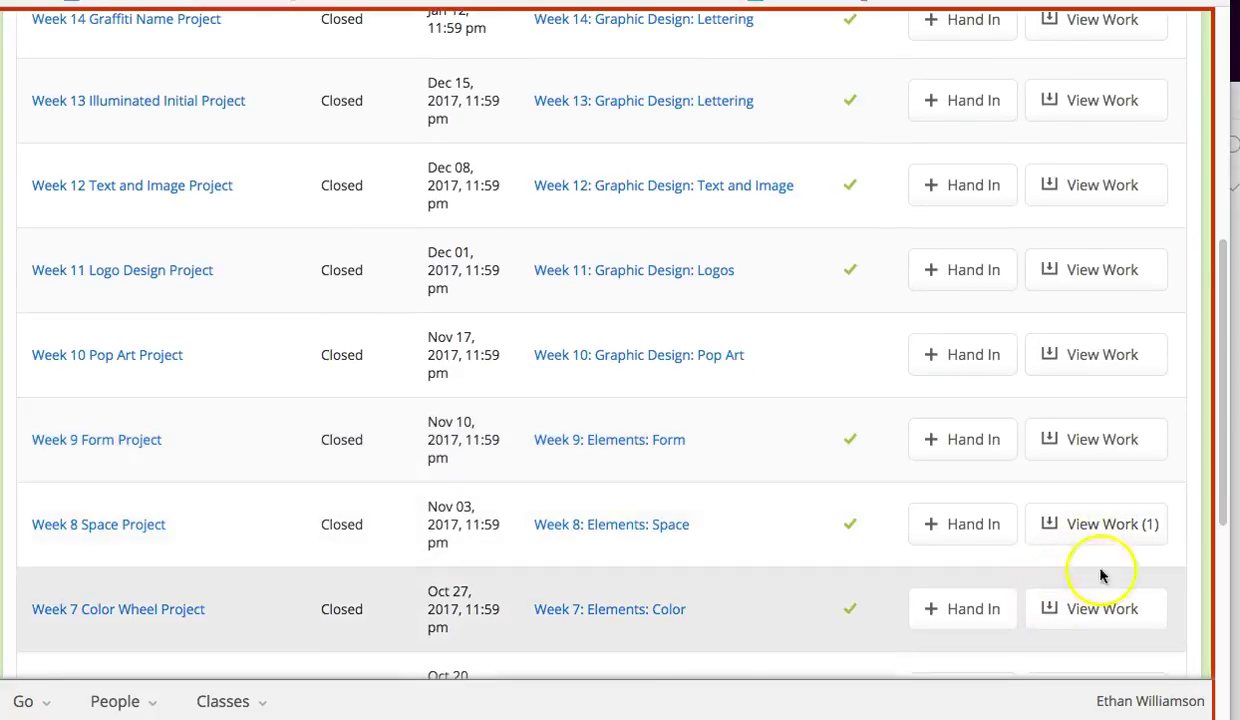